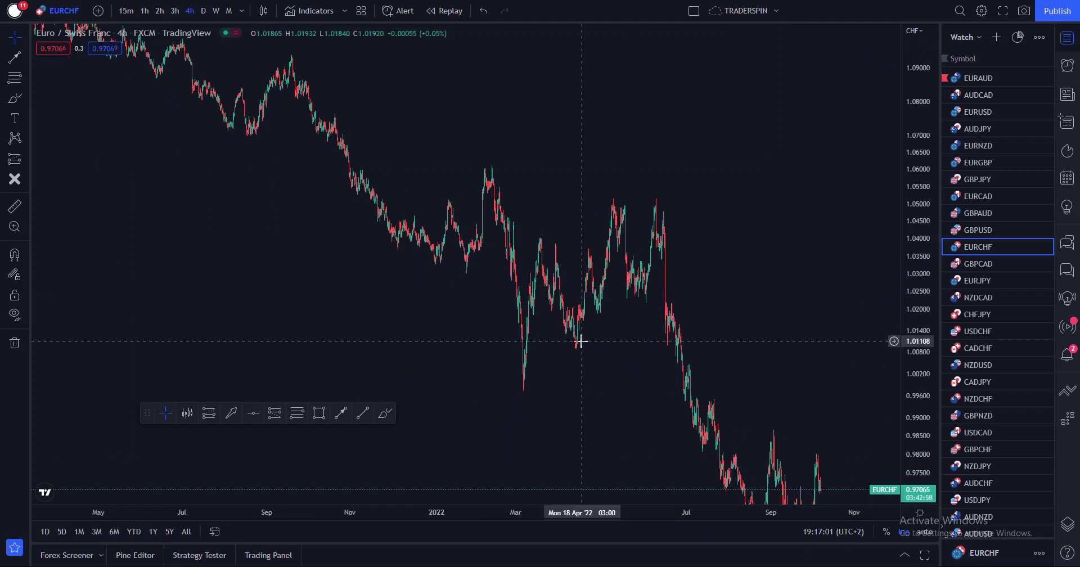
Draw a rising trend line from the mid-April low along the early-May low, ending near 31 May at about 1.036.
{"action": "scroll", "coordinate": [652, 331], "scroll_direction": "up", "scroll_amount": 4}
{"action": "left_click_drag", "start_coordinate": [925, 343], "coordinate": [923, 275]}
{"action": "left_click_drag", "start_coordinate": [548, 339], "coordinate": [563, 335]}
{"action": "left_click_drag", "start_coordinate": [635, 288], "coordinate": [772, 273]}
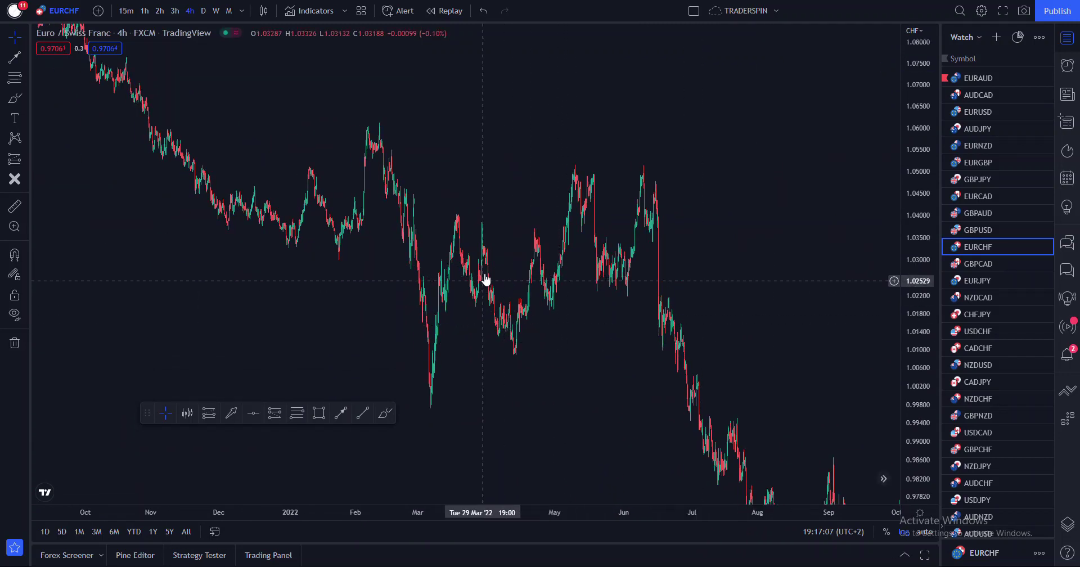
{"action": "left_click_drag", "start_coordinate": [920, 346], "coordinate": [899, 281]}
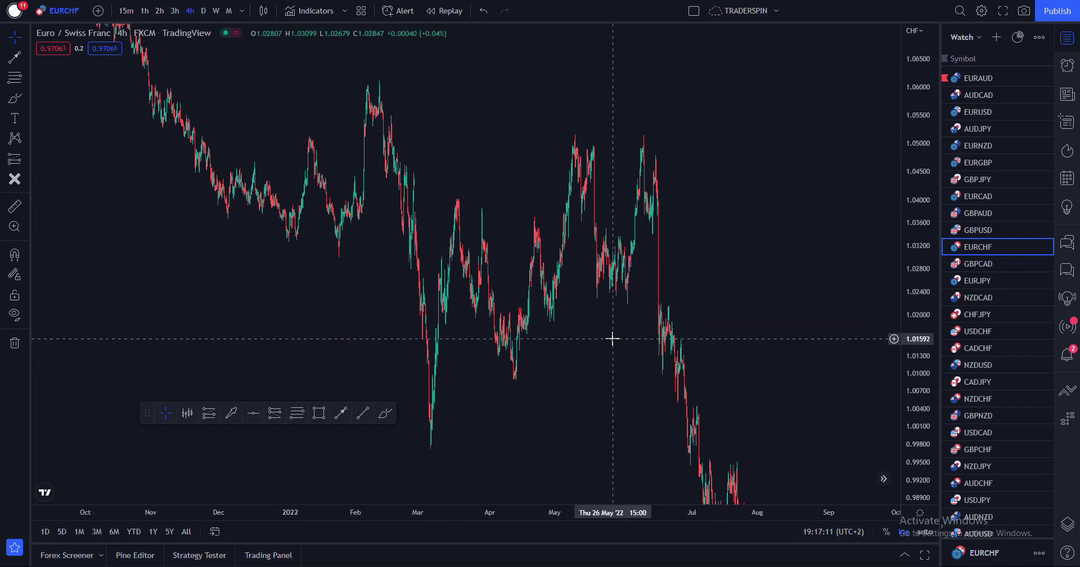
{"action": "scroll", "coordinate": [477, 336], "scroll_direction": "up", "scroll_amount": 3}
{"action": "scroll", "coordinate": [477, 335], "scroll_direction": "up", "scroll_amount": 1}
{"action": "left_click_drag", "start_coordinate": [477, 336], "coordinate": [757, 335]}
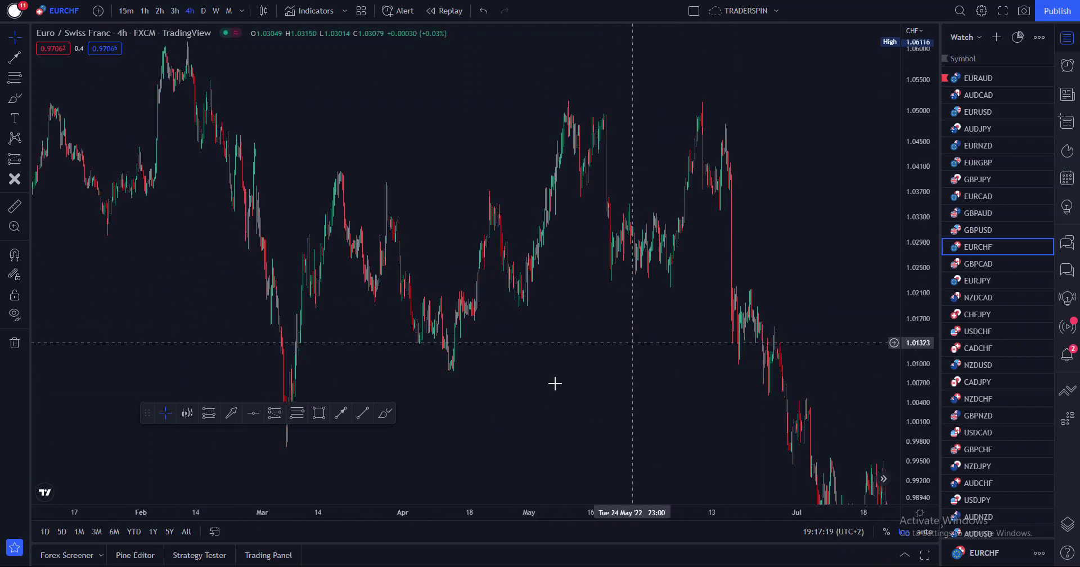
{"action": "left_click", "coordinate": [362, 413]}
{"action": "left_click", "coordinate": [451, 372]}
{"action": "left_click", "coordinate": [659, 198]}
{"action": "left_click", "coordinate": [615, 384]}
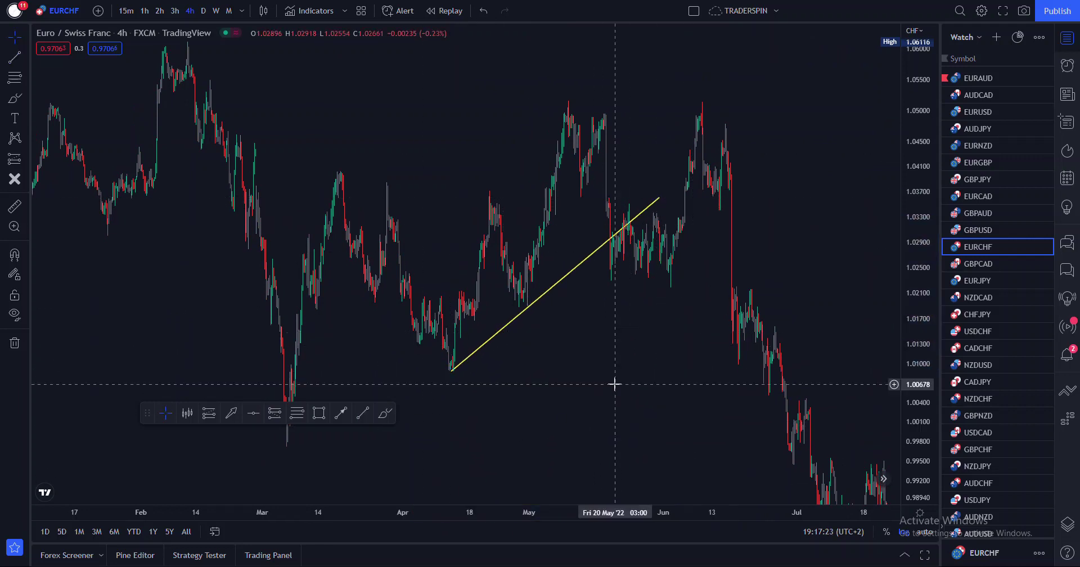
Draw an upper rising trend line from the late-April high across the high around 9 May.
{"action": "scroll", "coordinate": [615, 383], "scroll_direction": "up", "scroll_amount": 4}
{"action": "left_click_drag", "start_coordinate": [929, 346], "coordinate": [889, 225]}
{"action": "left_click_drag", "start_coordinate": [783, 256], "coordinate": [873, 258]}
{"action": "left_click_drag", "start_coordinate": [486, 421], "coordinate": [491, 409]}
{"action": "left_click_drag", "start_coordinate": [599, 366], "coordinate": [663, 469]}
{"action": "left_click", "coordinate": [362, 414]}
{"action": "mouse_move", "coordinate": [458, 229]}
{"action": "left_mouse_down"}
{"action": "mouse_move", "coordinate": [600, 68]}
{"action": "mouse_move", "coordinate": [603, 48]}
{"action": "left_mouse_up"}
{"action": "left_click", "coordinate": [626, 378]}
Mark the late-May retest of the lower trend line with a freehand circle and an arrow pointing down at it.
{"action": "scroll", "coordinate": [626, 378], "scroll_direction": "up", "scroll_amount": 4}
{"action": "left_click_drag", "start_coordinate": [926, 401], "coordinate": [926, 305]}
{"action": "left_click_drag", "start_coordinate": [509, 451], "coordinate": [561, 422]}
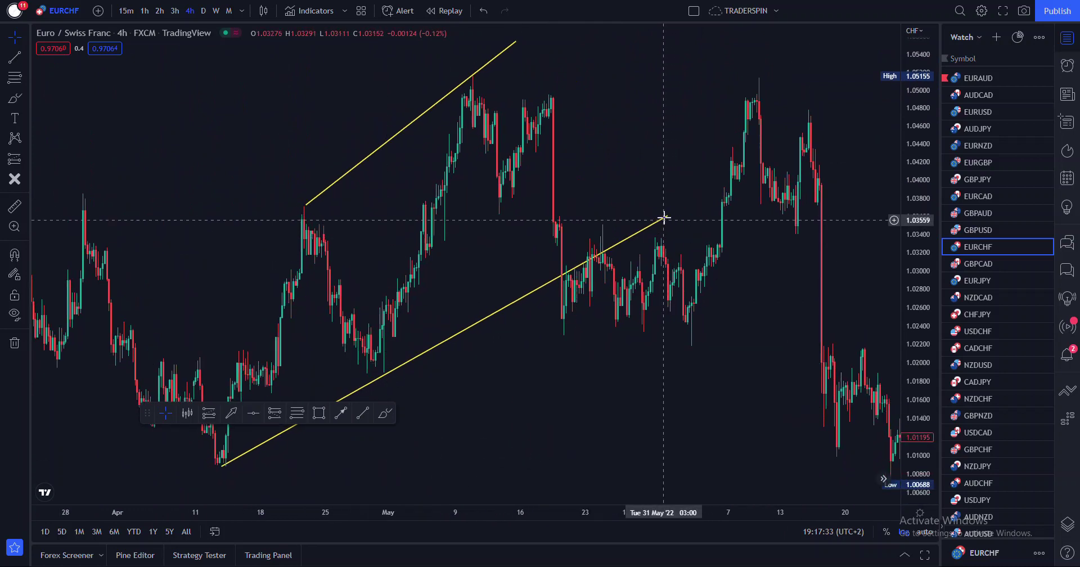
{"action": "left_click", "coordinate": [664, 217]}
{"action": "left_click", "coordinate": [621, 339]}
{"action": "scroll", "coordinate": [616, 367], "scroll_direction": "up", "scroll_amount": 2}
{"action": "left_click_drag", "start_coordinate": [919, 393], "coordinate": [919, 268]}
{"action": "left_click_drag", "start_coordinate": [495, 372], "coordinate": [510, 385]}
{"action": "left_click", "coordinate": [385, 413]}
{"action": "mouse_move", "coordinate": [565, 214]}
{"action": "left_mouse_down"}
{"action": "mouse_move", "coordinate": [533, 256]}
{"action": "mouse_move", "coordinate": [571, 215]}
{"action": "left_mouse_up"}
{"action": "mouse_move", "coordinate": [556, 159]}
{"action": "left_mouse_down"}
{"action": "mouse_move", "coordinate": [549, 232]}
{"action": "mouse_move", "coordinate": [570, 242]}
{"action": "mouse_move", "coordinate": [585, 217]}
{"action": "left_mouse_up"}
{"action": "left_click_drag", "start_coordinate": [929, 102], "coordinate": [927, 183]}
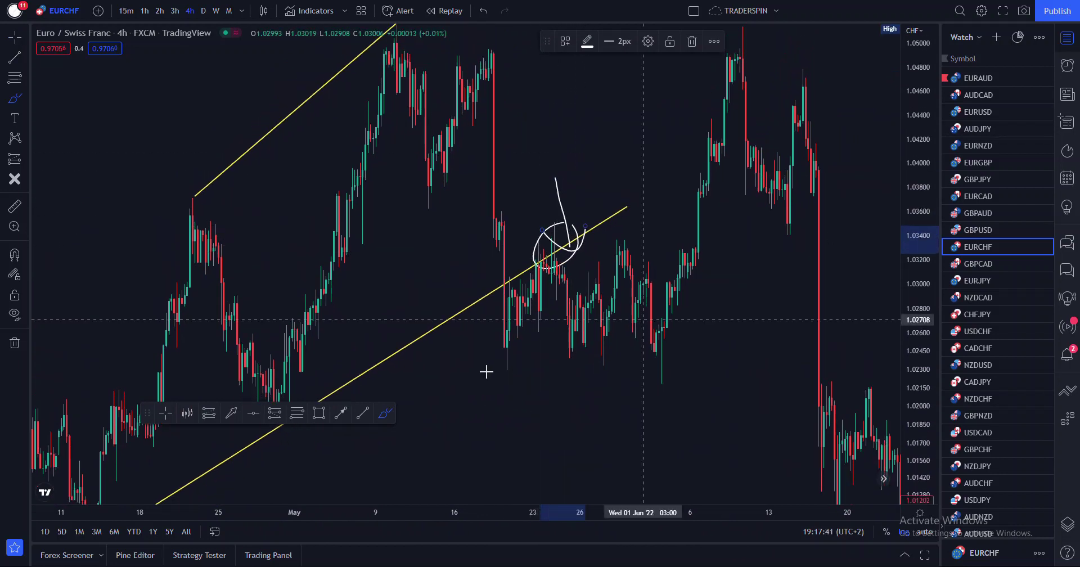
{"action": "mouse_move", "coordinate": [500, 355]}
{"action": "left_mouse_down"}
{"action": "mouse_move", "coordinate": [598, 241]}
{"action": "mouse_move", "coordinate": [645, 360]}
{"action": "mouse_move", "coordinate": [698, 165]}
{"action": "left_mouse_up"}
{"action": "left_click", "coordinate": [689, 42]}
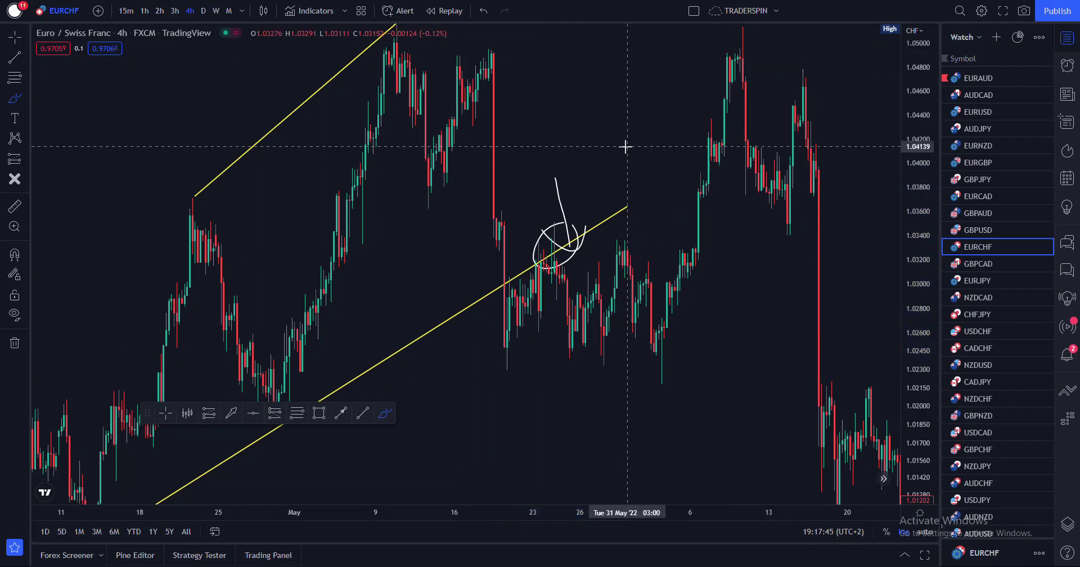
Draw a longer trend line from the 7 March low through the mid-April low, ending near 16 June at about 1.028.
{"action": "scroll", "coordinate": [529, 236], "scroll_direction": "down", "scroll_amount": 3}
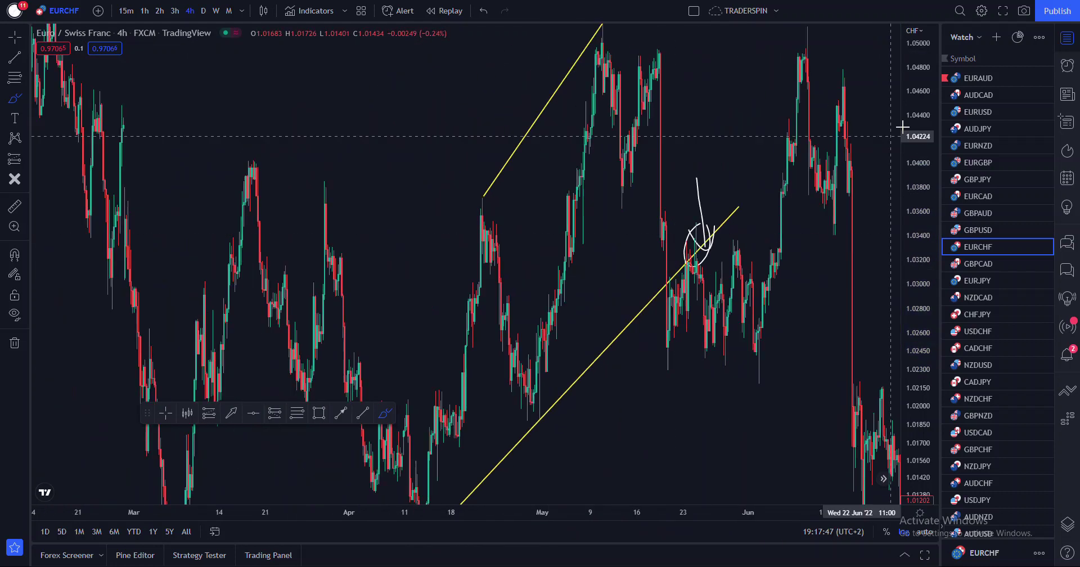
{"action": "left_click_drag", "start_coordinate": [915, 70], "coordinate": [912, 113]}
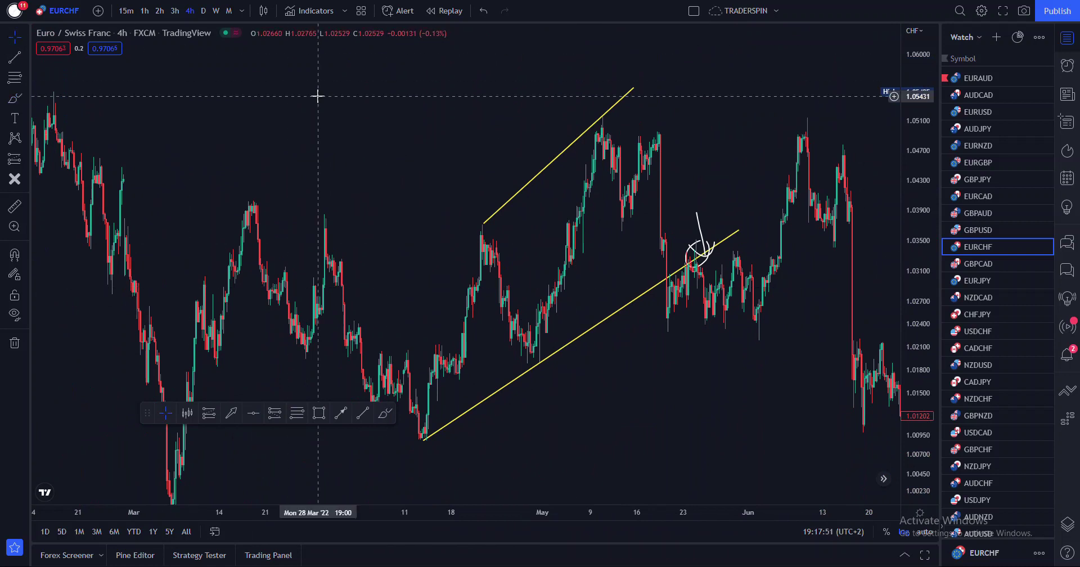
{"action": "left_click_drag", "start_coordinate": [602, 258], "coordinate": [490, 248]}
{"action": "left_click_drag", "start_coordinate": [549, 389], "coordinate": [609, 285]}
{"action": "scroll", "coordinate": [616, 279], "scroll_direction": "down", "scroll_amount": 3}
{"action": "left_click_drag", "start_coordinate": [914, 161], "coordinate": [878, 248]}
{"action": "left_click_drag", "start_coordinate": [723, 339], "coordinate": [627, 362]}
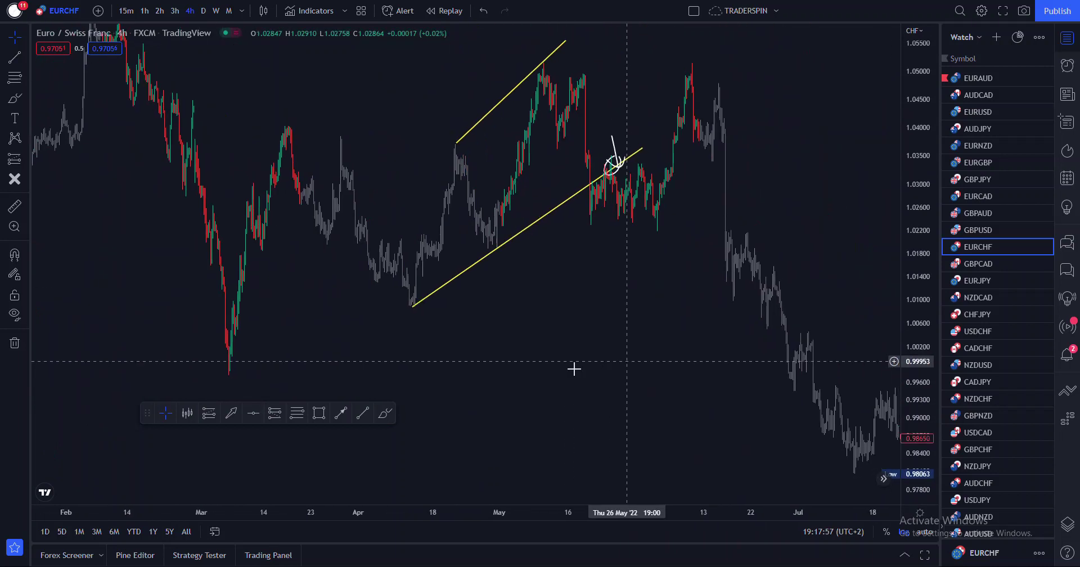
{"action": "left_click", "coordinate": [362, 413]}
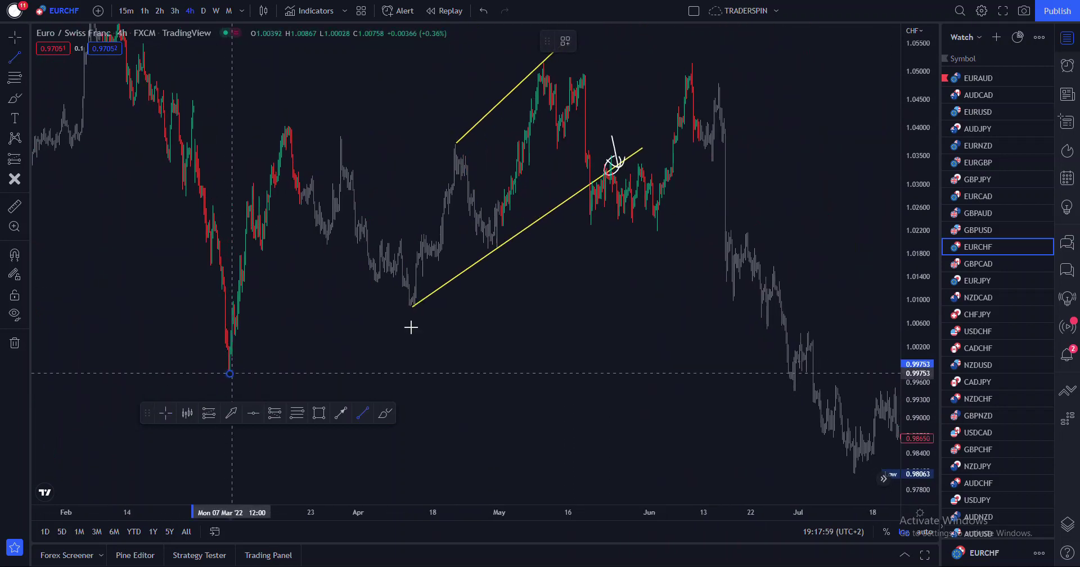
{"action": "left_click", "coordinate": [238, 370]}
{"action": "left_click", "coordinate": [721, 196]}
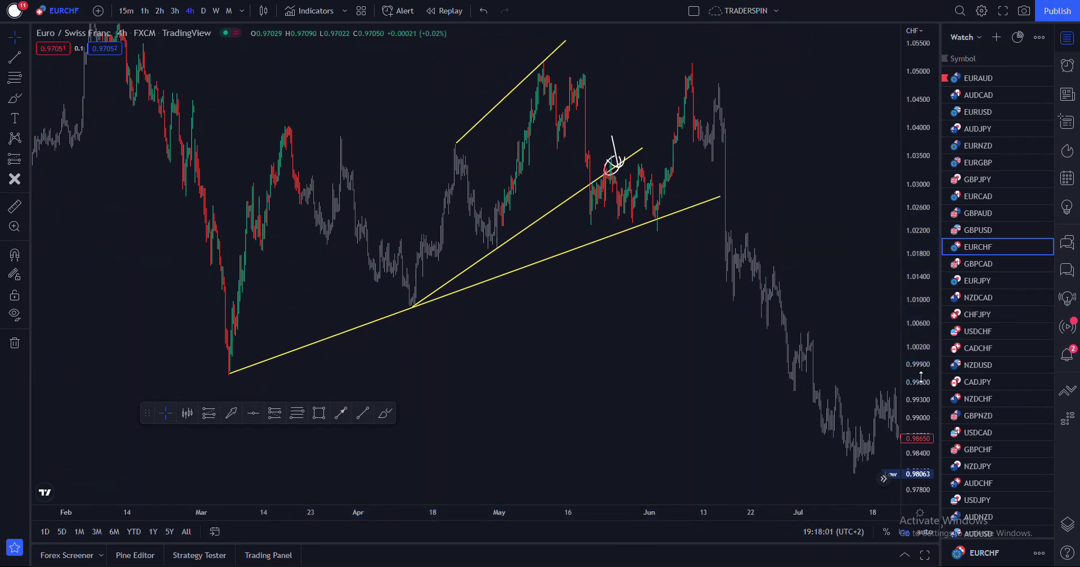
Draw a short straight arrow pointing down at the circled retest of the steeper trend line.
{"action": "left_click_drag", "start_coordinate": [921, 377], "coordinate": [912, 273]}
{"action": "left_click_drag", "start_coordinate": [545, 356], "coordinate": [713, 344]}
{"action": "left_click_drag", "start_coordinate": [664, 369], "coordinate": [322, 427]}
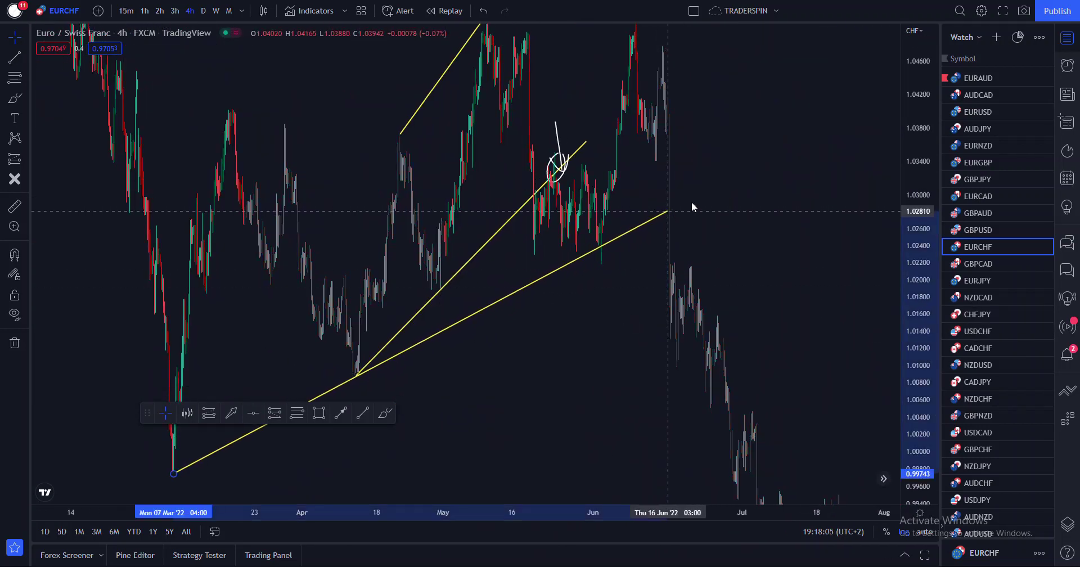
{"action": "left_click_drag", "start_coordinate": [814, 183], "coordinate": [829, 239]}
{"action": "scroll", "coordinate": [829, 239], "scroll_direction": "up", "scroll_amount": 2}
{"action": "left_click_drag", "start_coordinate": [786, 292], "coordinate": [822, 269]}
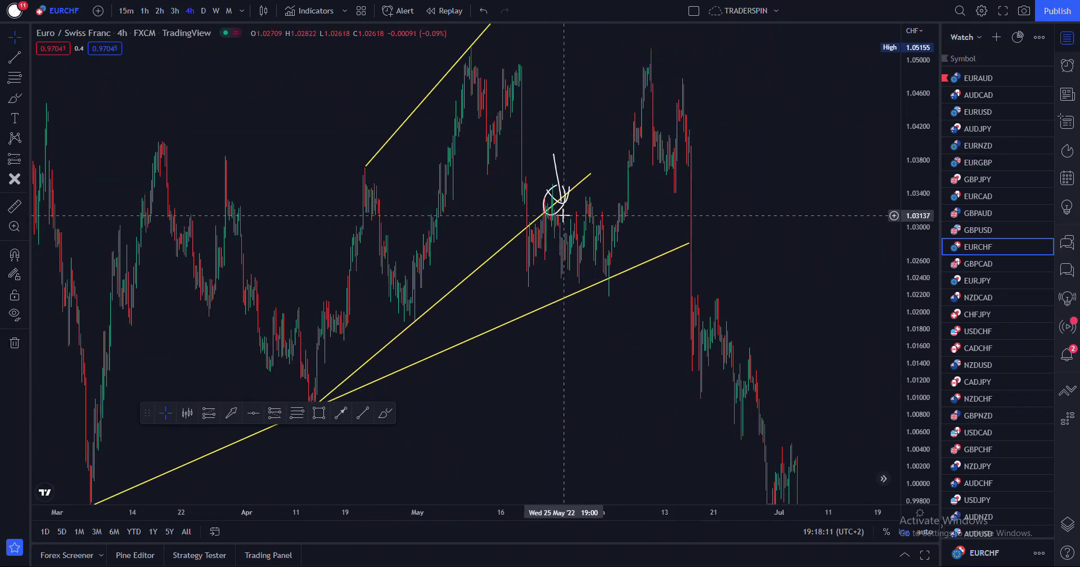
{"action": "left_click", "coordinate": [341, 414]}
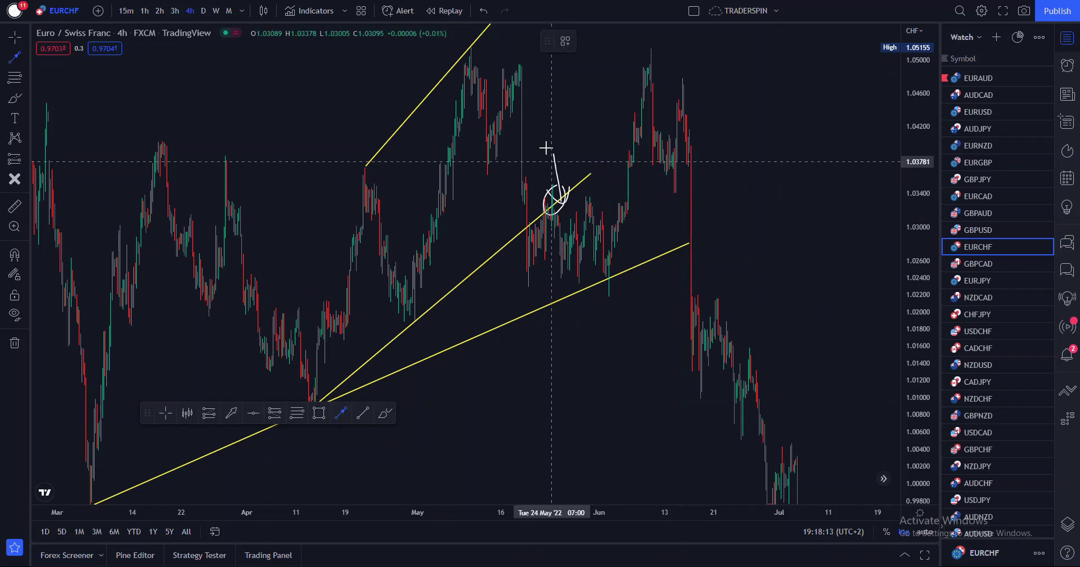
{"action": "left_click", "coordinate": [542, 144]}
{"action": "left_click", "coordinate": [546, 182]}
{"action": "left_click", "coordinate": [723, 322]}
Draw an arrow from the circled retest down to the longer trend line at the early-June low.
{"action": "scroll", "coordinate": [726, 323], "scroll_direction": "up", "scroll_amount": 4}
{"action": "left_click_drag", "start_coordinate": [917, 386], "coordinate": [917, 298]}
{"action": "left_click_drag", "start_coordinate": [383, 337], "coordinate": [441, 374]}
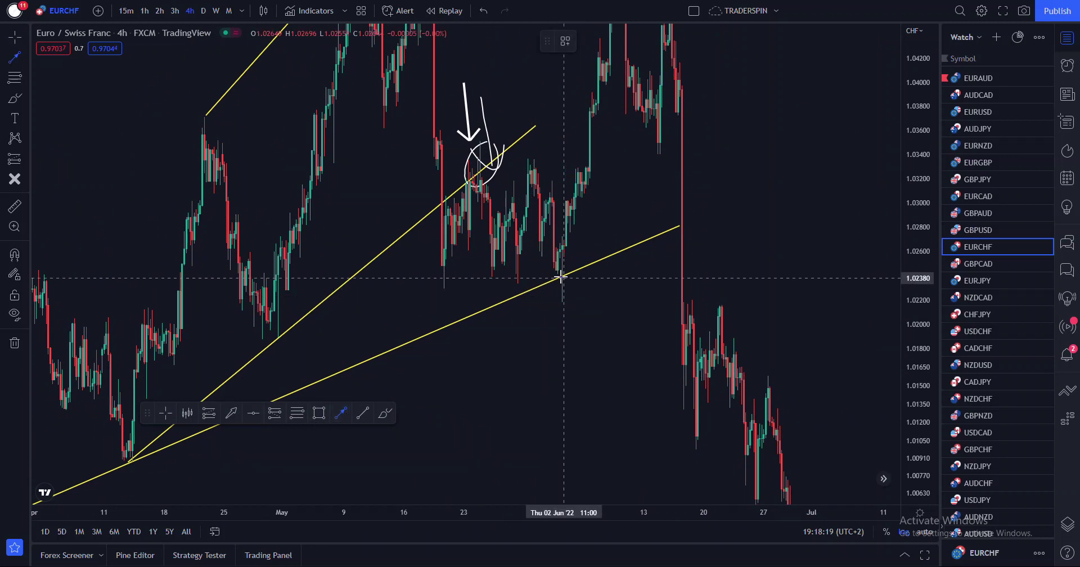
{"action": "left_click", "coordinate": [500, 153]}
{"action": "left_click", "coordinate": [567, 281]}
{"action": "scroll", "coordinate": [623, 336], "scroll_direction": "up", "scroll_amount": 2}
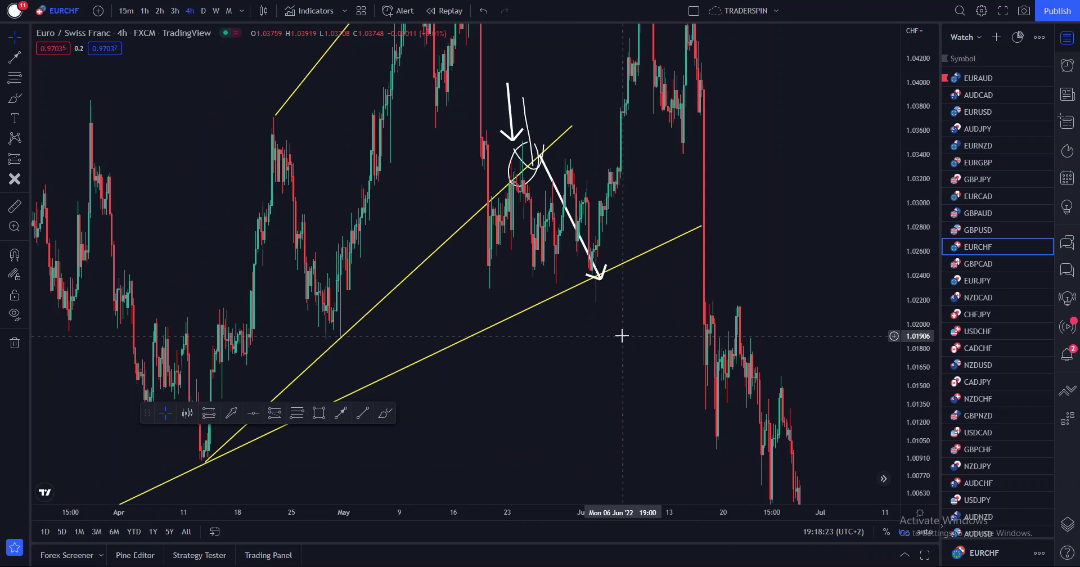
Delete the long arrow down to the longer trend line and the short straight arrow above the circled retest.
{"action": "scroll", "coordinate": [622, 335], "scroll_direction": "down", "scroll_amount": 4}
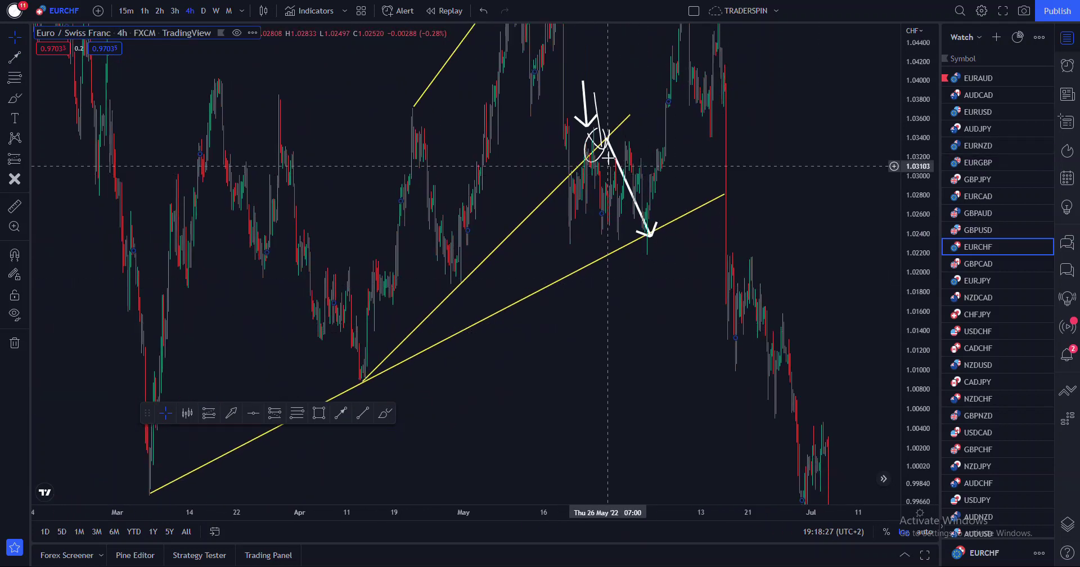
{"action": "left_click", "coordinate": [613, 157]}
{"action": "left_click", "coordinate": [733, 43]}
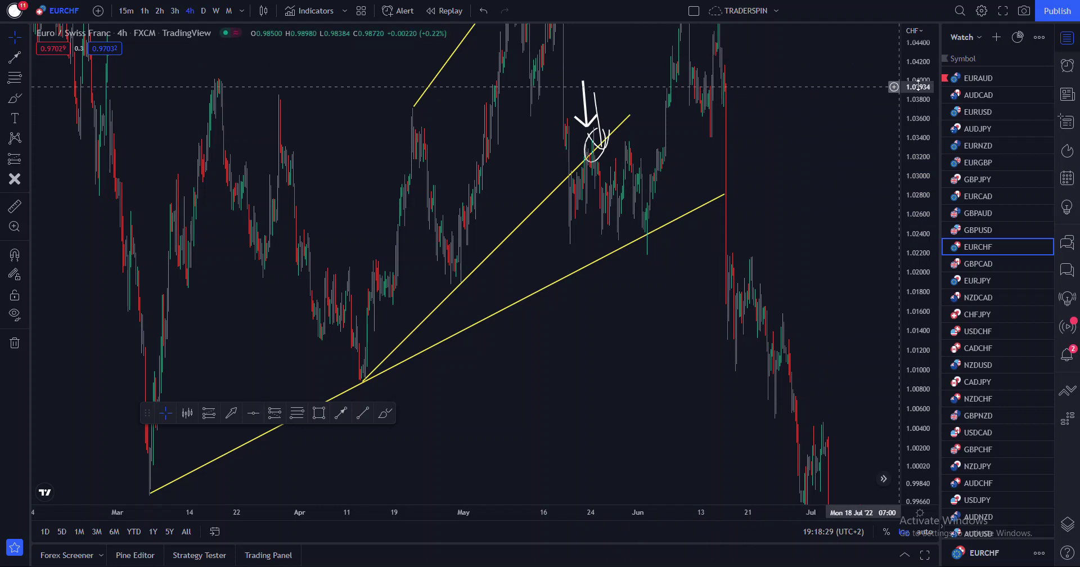
{"action": "left_click_drag", "start_coordinate": [908, 89], "coordinate": [901, 216]}
{"action": "left_click_drag", "start_coordinate": [805, 250], "coordinate": [782, 268]}
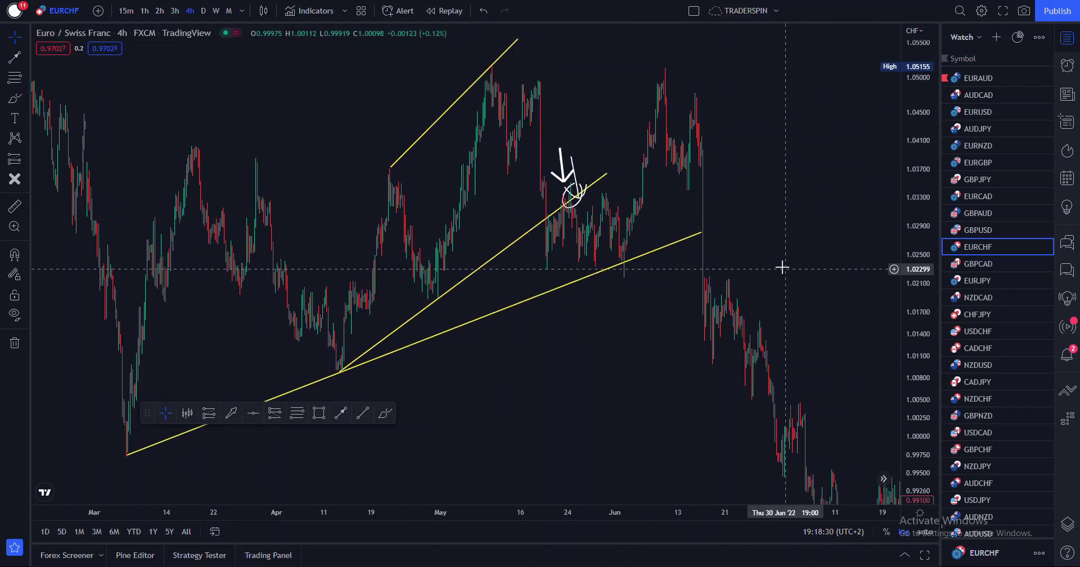
{"action": "left_click", "coordinate": [562, 172]}
{"action": "key", "text": "Delete"}
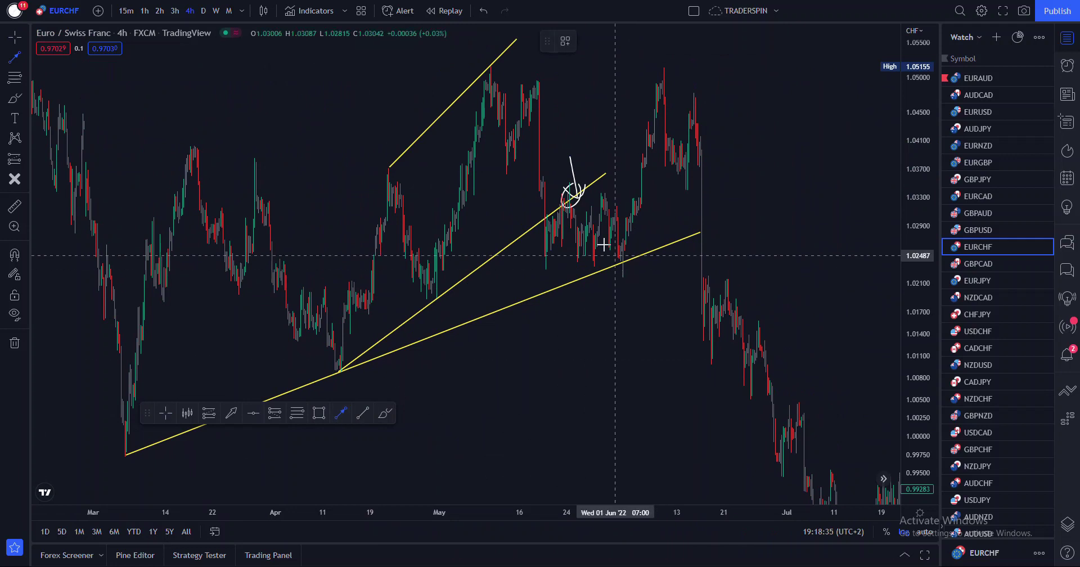
Draw an arrow down from the circled retest, and move it so it starts on the longer trend line and points below it.
{"action": "left_click_drag", "start_coordinate": [572, 192], "coordinate": [623, 260]}
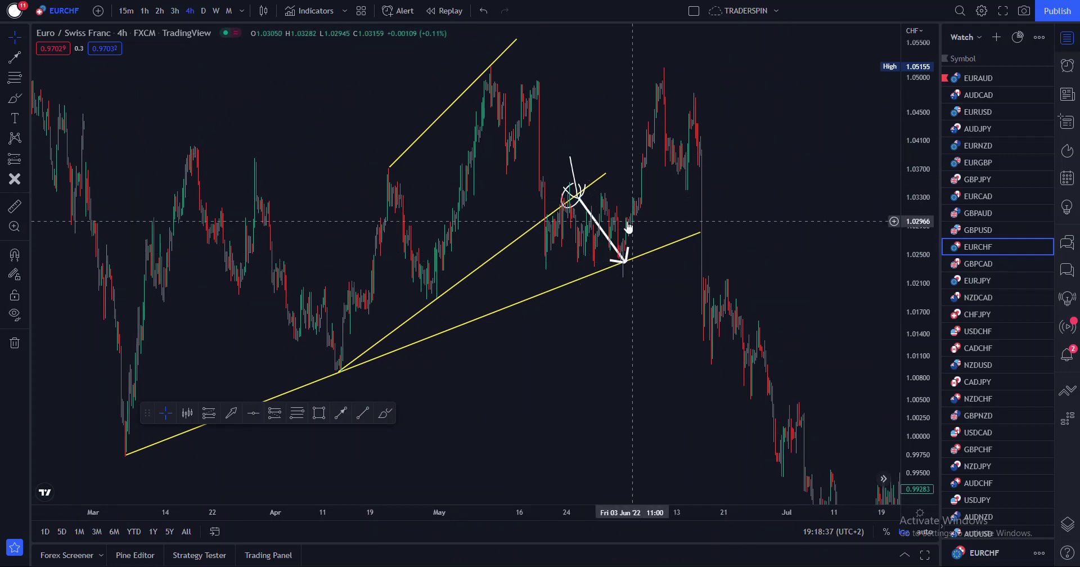
{"action": "left_click_drag", "start_coordinate": [922, 211], "coordinate": [922, 93]}
{"action": "left_click_drag", "start_coordinate": [819, 136], "coordinate": [814, 152]}
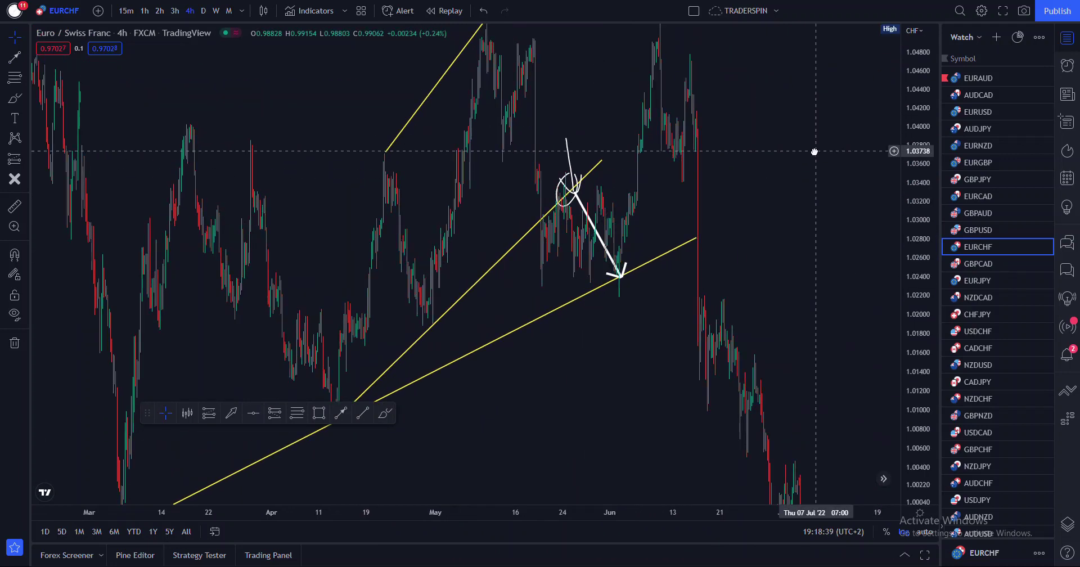
{"action": "left_click_drag", "start_coordinate": [591, 223], "coordinate": [630, 308]}
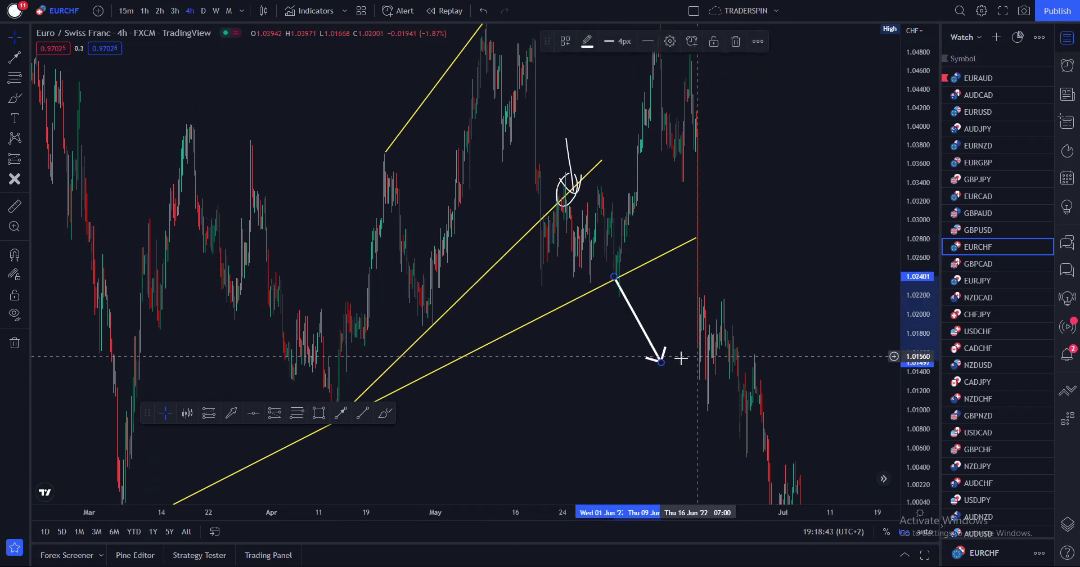
Add an arrow rising back to the longer trend line and another falling from that point toward the mid-June low.
{"action": "mouse_move", "coordinate": [664, 366]}
{"action": "left_mouse_down"}
{"action": "mouse_move", "coordinate": [639, 371]}
{"action": "mouse_move", "coordinate": [652, 258]}
{"action": "left_mouse_up"}
{"action": "key", "text": "alt+t"}
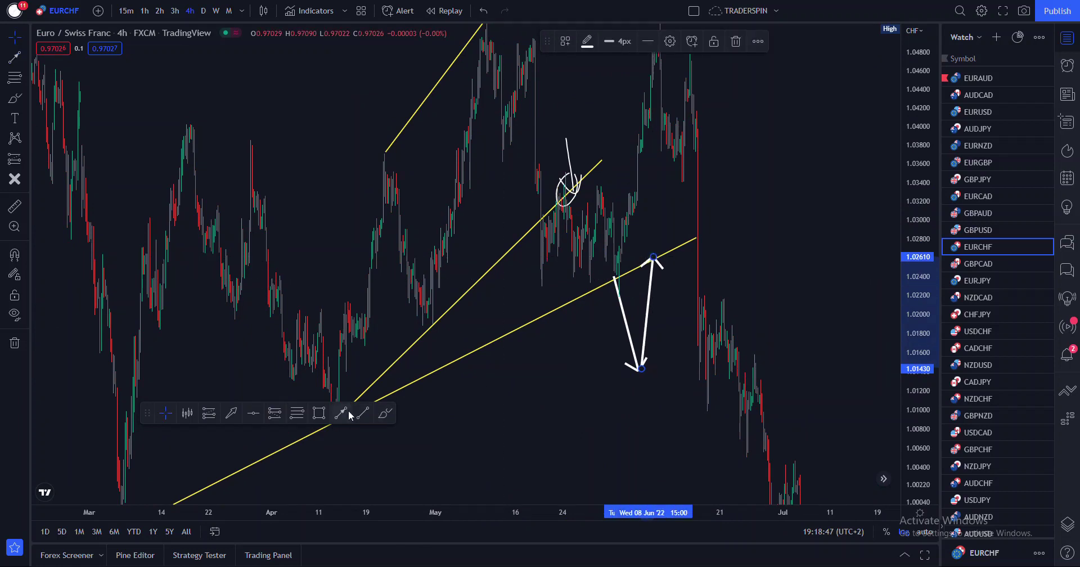
{"action": "left_click", "coordinate": [341, 414]}
{"action": "left_click", "coordinate": [658, 257]}
{"action": "left_click", "coordinate": [712, 414]}
Draw a lower trend line from just below the 7 March low across the late-June high, ending on 1 July at about 1.0244.
{"action": "left_click_drag", "start_coordinate": [837, 261], "coordinate": [865, 241]}
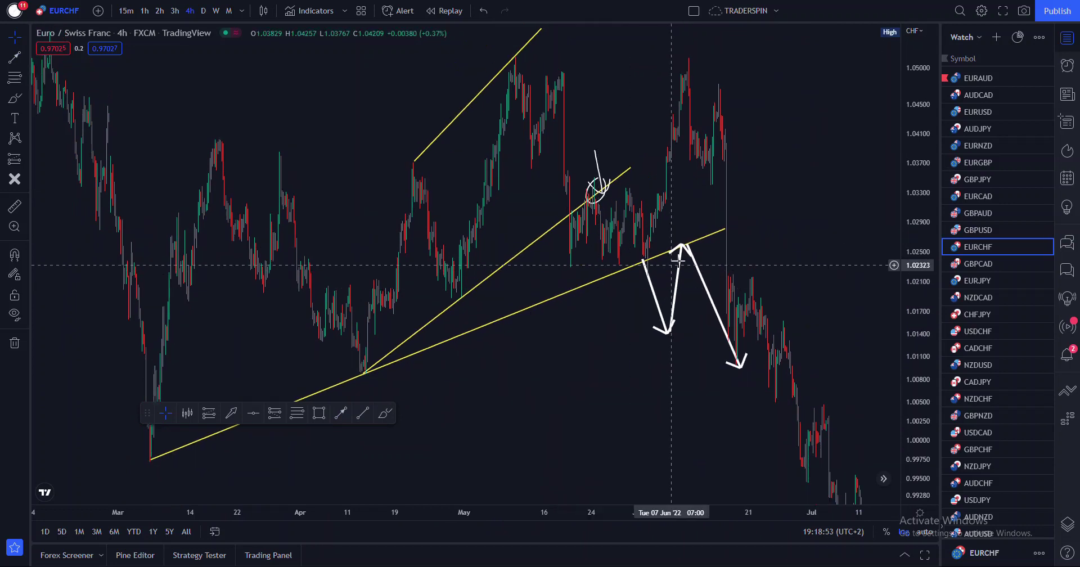
{"action": "left_click_drag", "start_coordinate": [717, 262], "coordinate": [723, 216]}
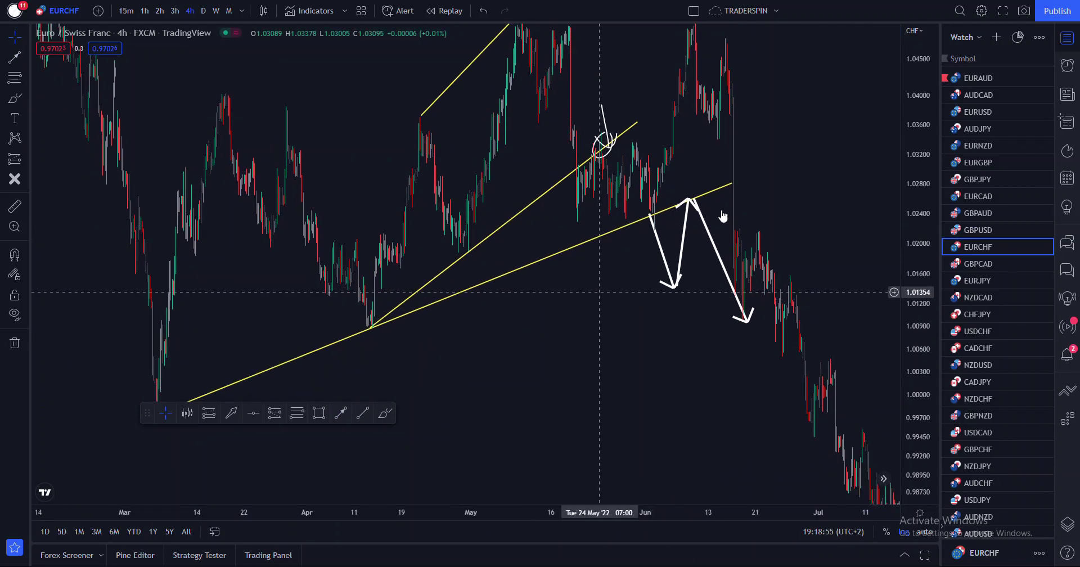
{"action": "left_click", "coordinate": [362, 413]}
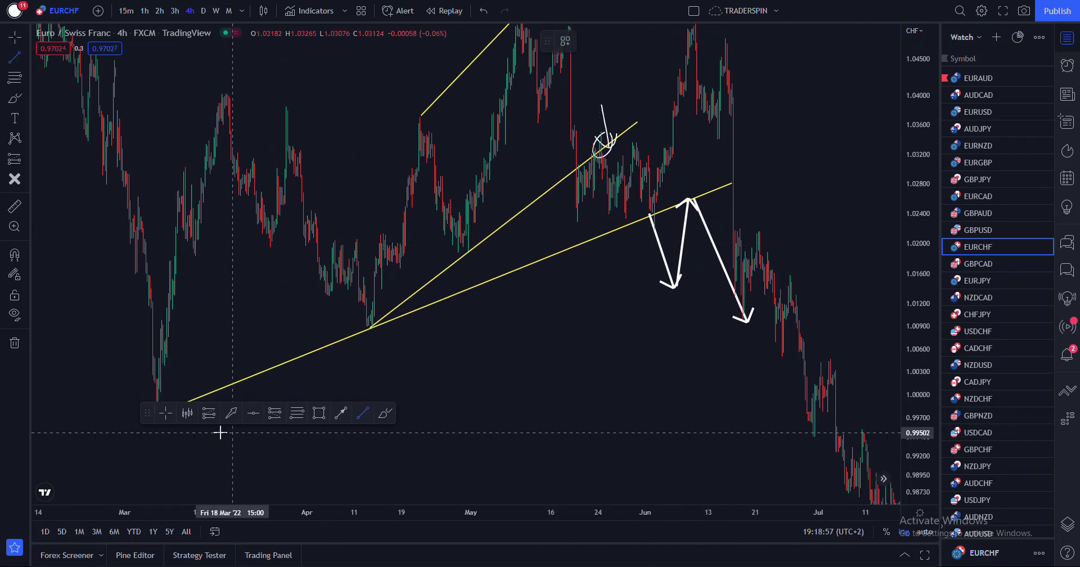
{"action": "left_click", "coordinate": [167, 428]}
{"action": "left_click", "coordinate": [820, 212]}
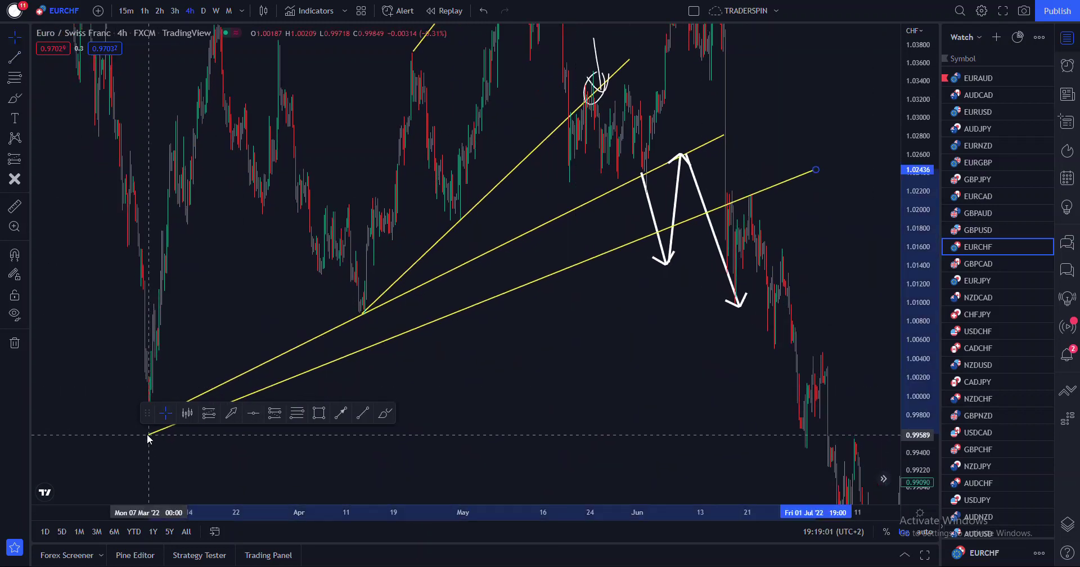
{"action": "left_click_drag", "start_coordinate": [664, 385], "coordinate": [671, 406]}
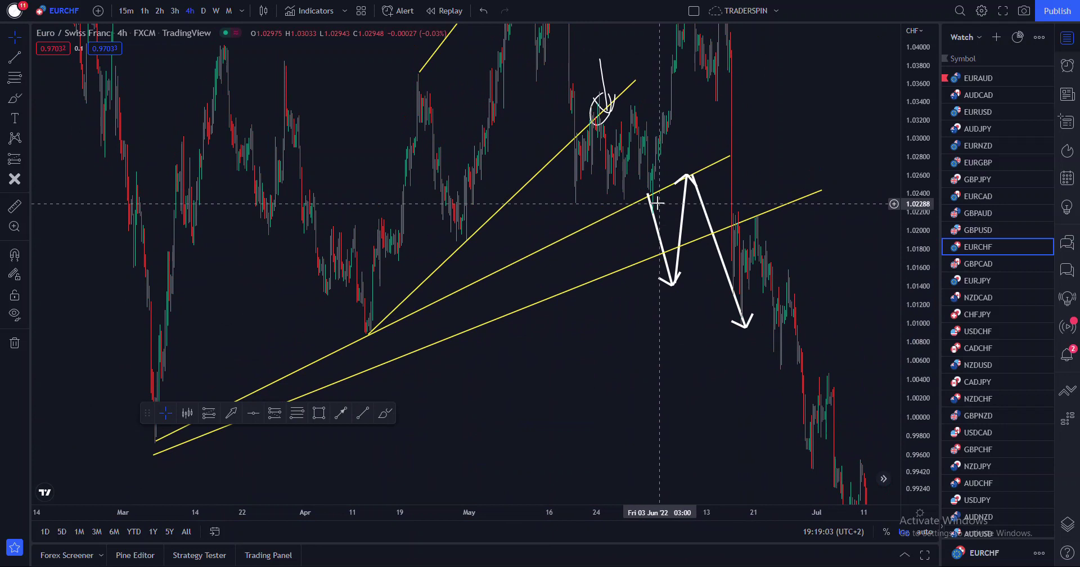
Draw a small rectangle on the longer trend line just beneath the late-May lows, around 1.022.
{"action": "left_click", "coordinate": [319, 413]}
{"action": "left_click", "coordinate": [593, 201]}
{"action": "left_click", "coordinate": [636, 217]}
{"action": "left_click_drag", "start_coordinate": [910, 219], "coordinate": [911, 181]}
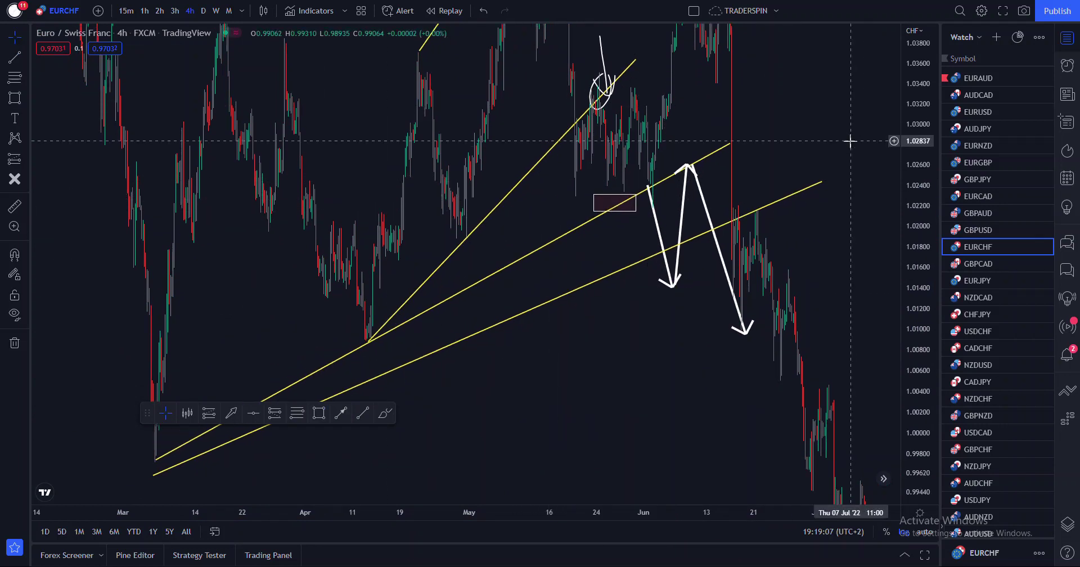
{"action": "left_click_drag", "start_coordinate": [750, 174], "coordinate": [751, 229]}
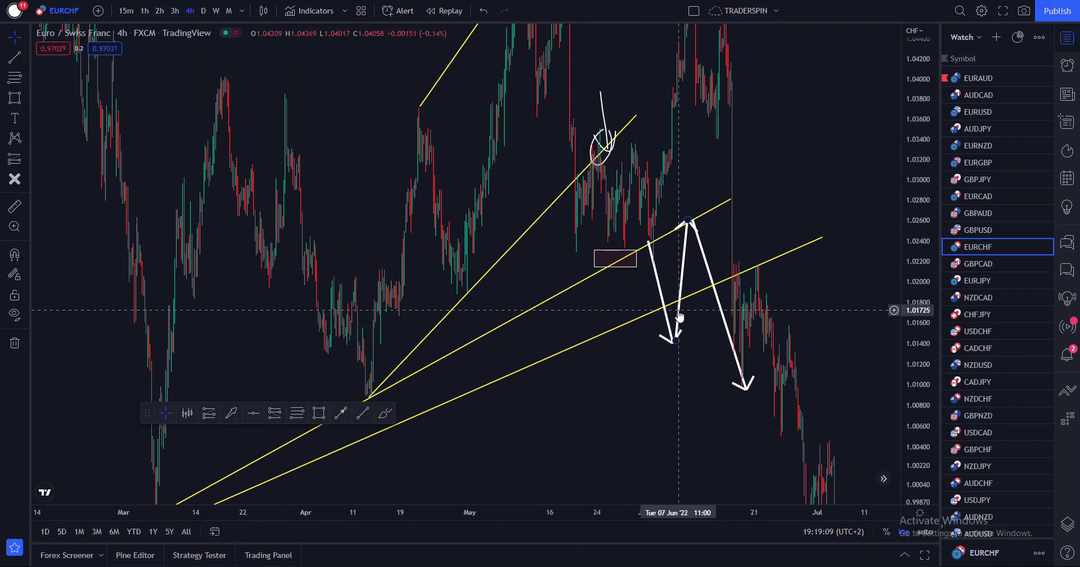
{"action": "left_click", "coordinate": [385, 414]}
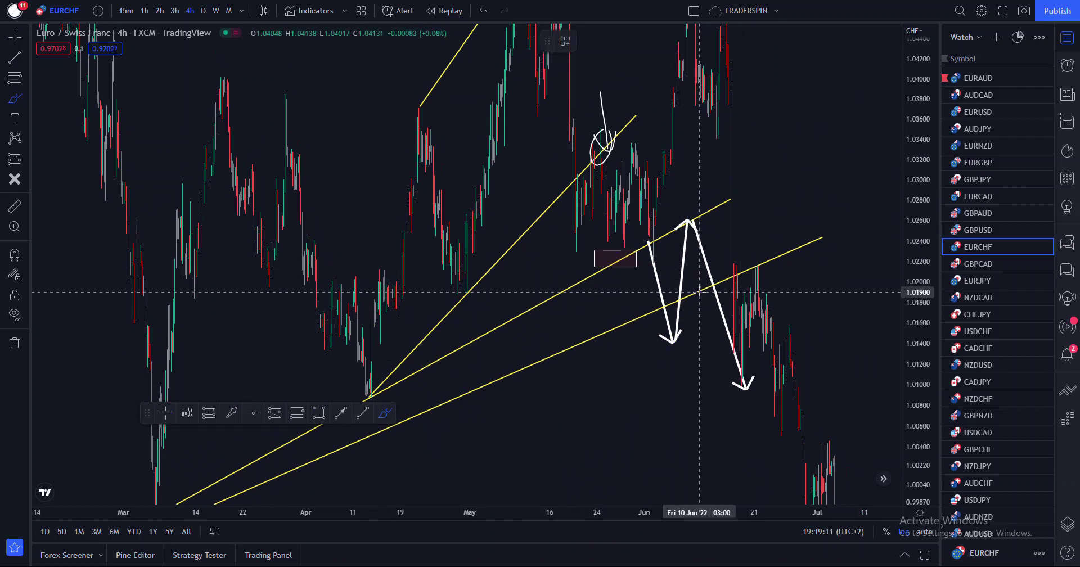
{"action": "left_click", "coordinate": [11, 37]}
{"action": "left_click_drag", "start_coordinate": [626, 451], "coordinate": [560, 380]}
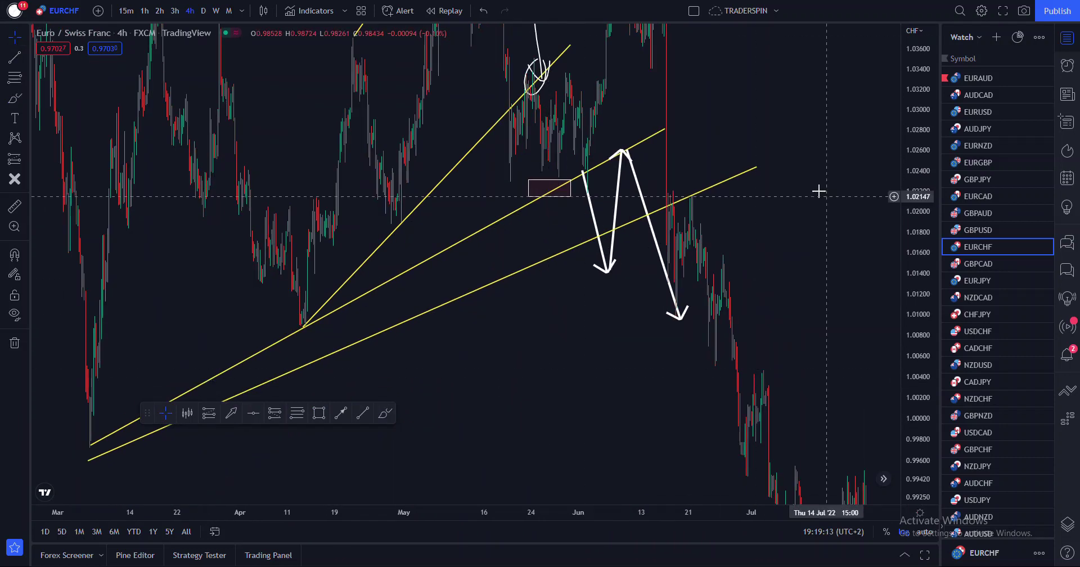
{"action": "left_click_drag", "start_coordinate": [758, 168], "coordinate": [765, 183]}
{"action": "left_click_drag", "start_coordinate": [773, 143], "coordinate": [829, 218]}
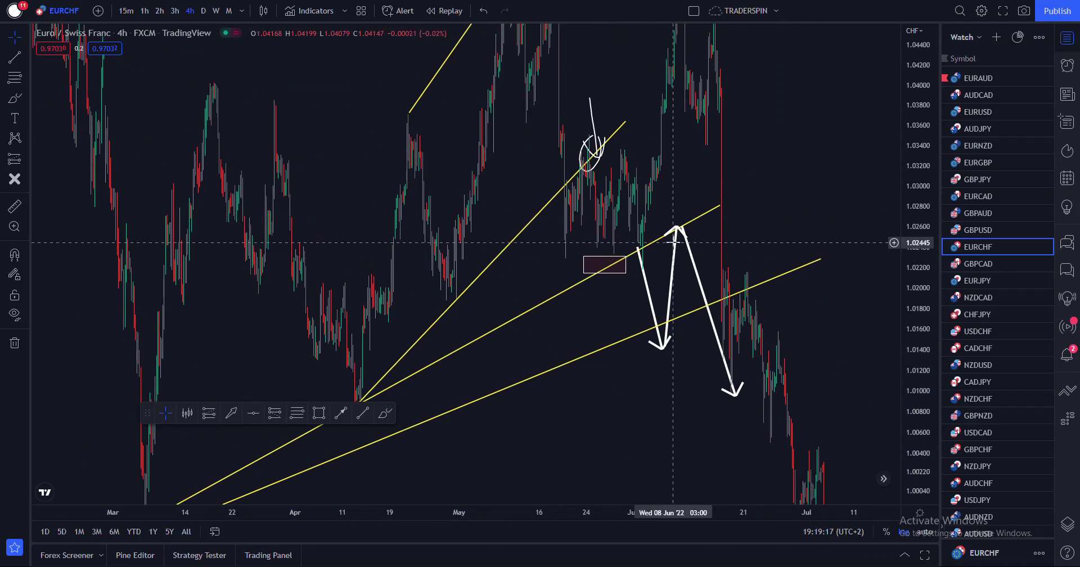
Delete the arrow rising to the longer trend line and the arrow falling from it toward the mid-June low.
{"action": "left_click", "coordinate": [678, 251]}
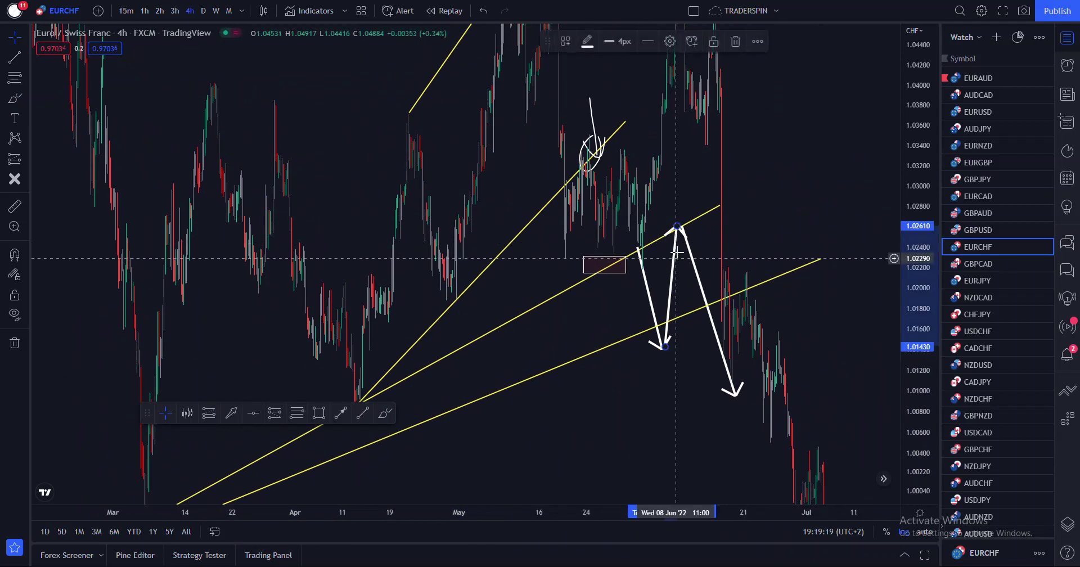
{"action": "key", "text": "Delete"}
{"action": "left_click", "coordinate": [694, 264]}
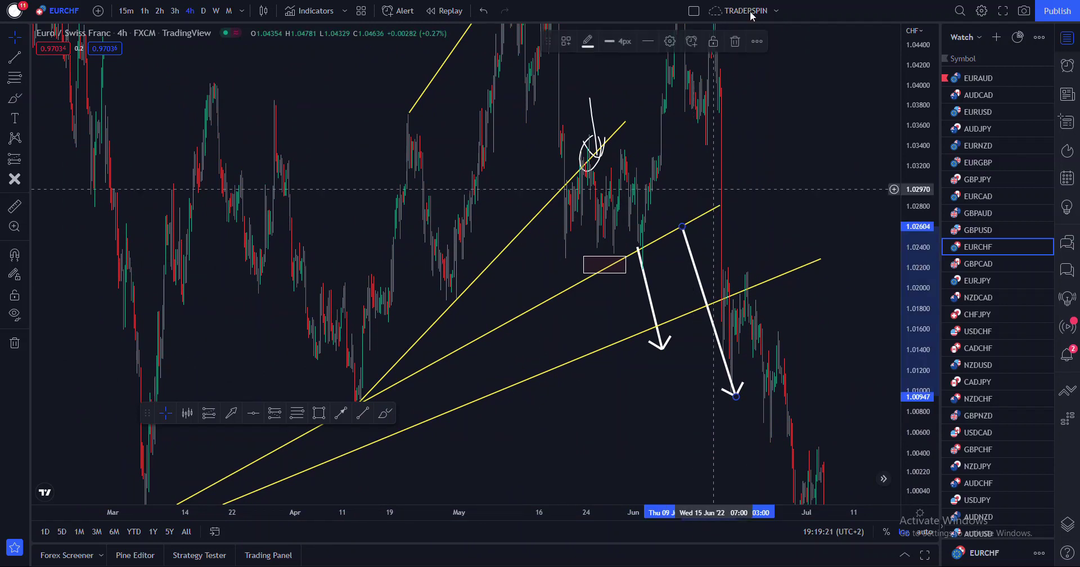
{"action": "left_click", "coordinate": [736, 43]}
Brush a path falling from the early-June low to the lower trend line and rising back, and cross out the longer trend line near the rectangle.
{"action": "left_click_drag", "start_coordinate": [913, 163], "coordinate": [912, 173]}
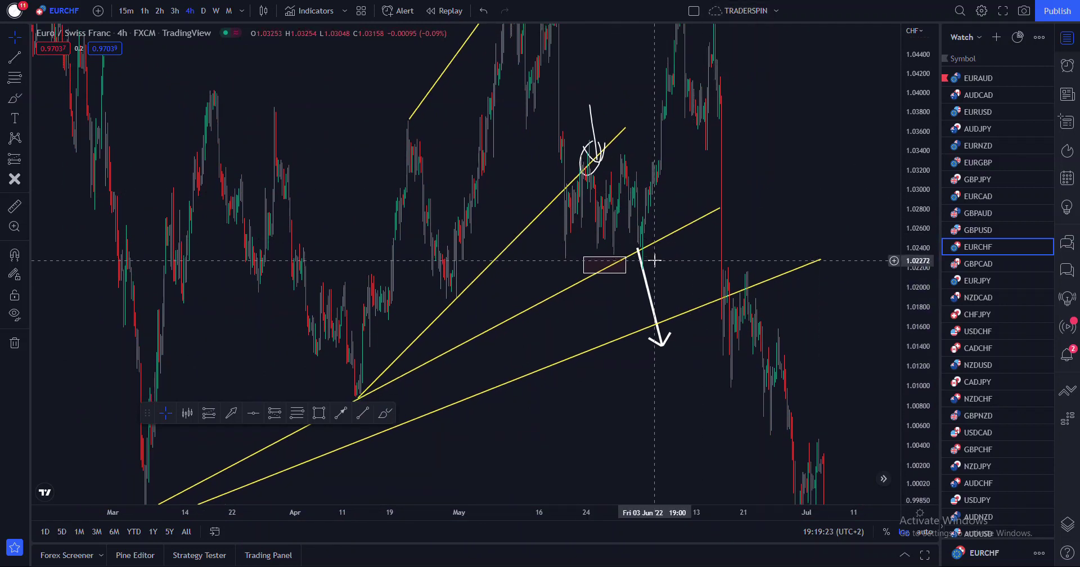
{"action": "left_click", "coordinate": [385, 413]}
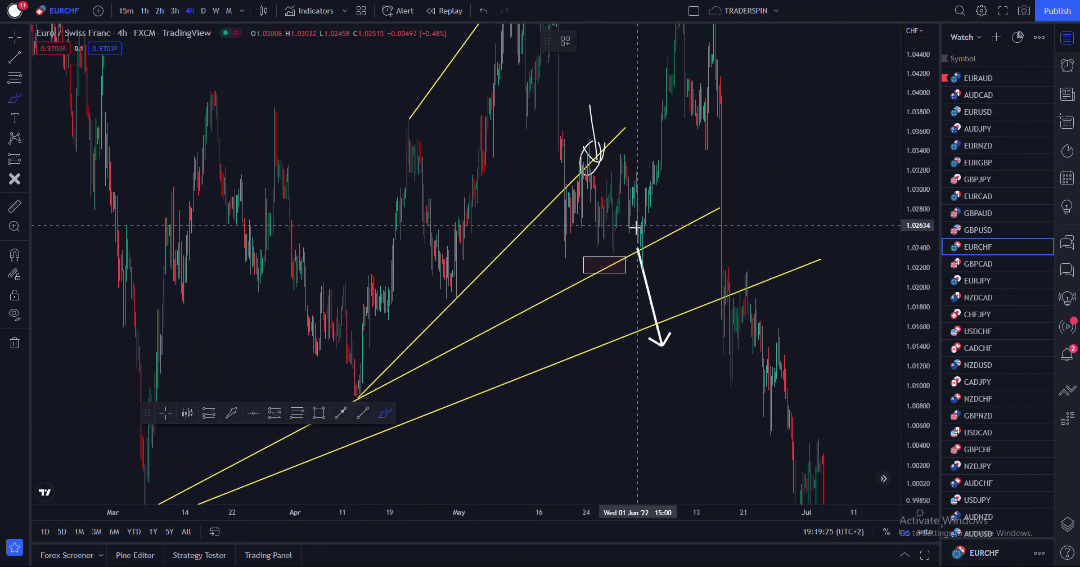
{"action": "left_click_drag", "start_coordinate": [636, 225], "coordinate": [648, 262]}
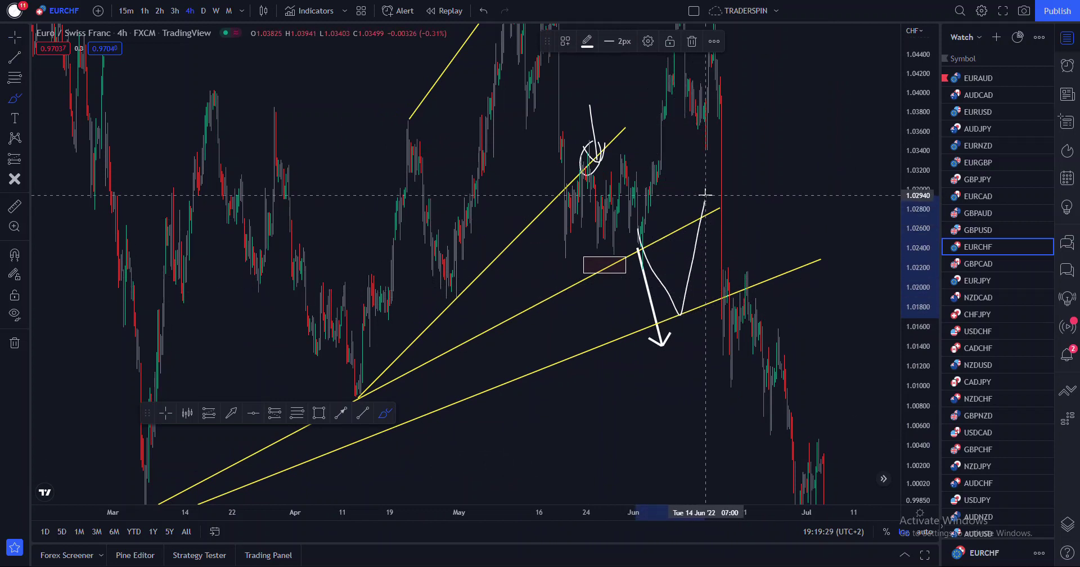
{"action": "mouse_move", "coordinate": [673, 206]}
{"action": "left_mouse_down"}
{"action": "mouse_move", "coordinate": [640, 229]}
{"action": "mouse_move", "coordinate": [663, 257]}
{"action": "left_mouse_up"}
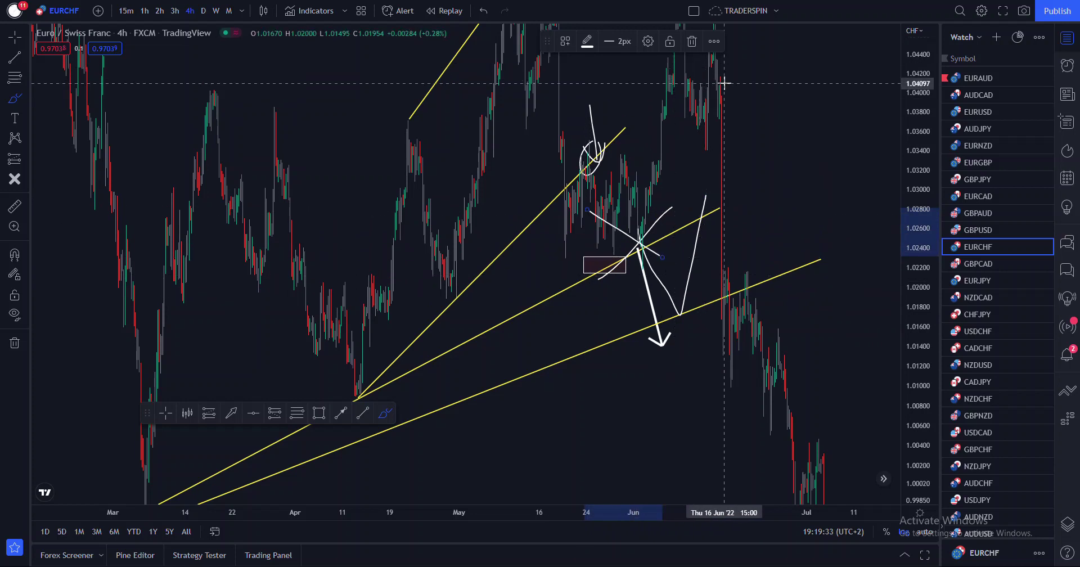
Undo the brush strokes and the deletion of the rising and falling arrows.
{"action": "left_click", "coordinate": [482, 16]}
{"action": "left_click", "coordinate": [481, 16]}
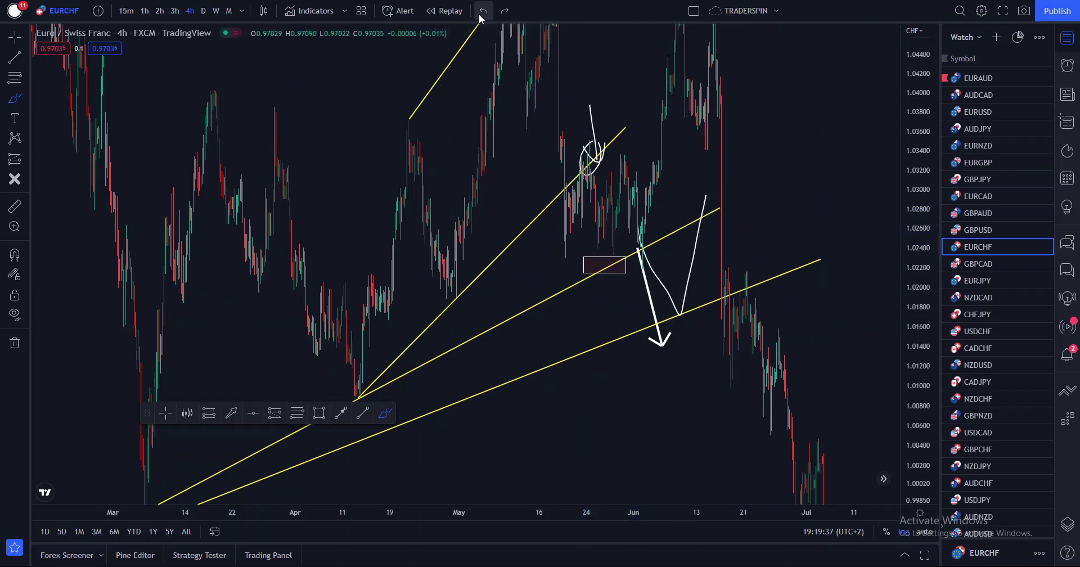
{"action": "left_click", "coordinate": [482, 16]}
{"action": "left_click", "coordinate": [483, 11]}
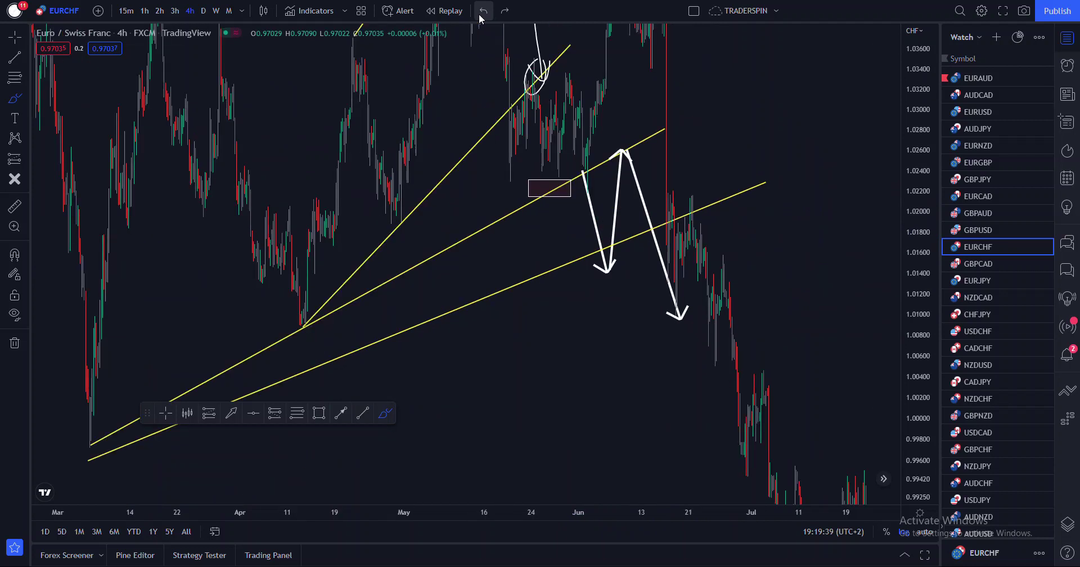
{"action": "left_click", "coordinate": [482, 12]}
{"action": "left_click", "coordinate": [482, 12]}
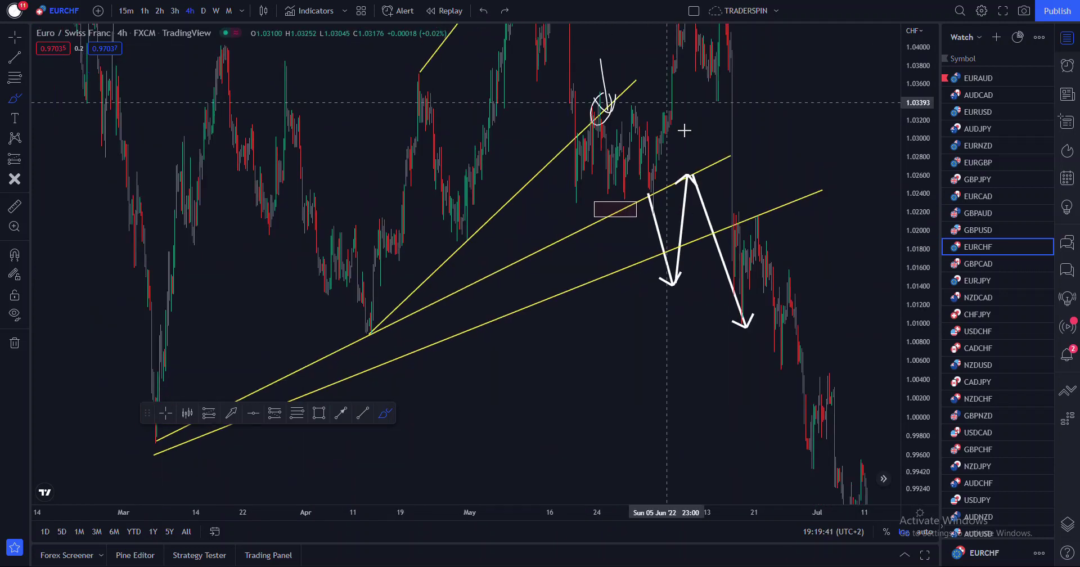
Delete the three thick arrows around the longer trend line in June, keeping the circled retest drawing.
{"action": "left_click", "coordinate": [687, 181]}
{"action": "left_click", "coordinate": [691, 46]}
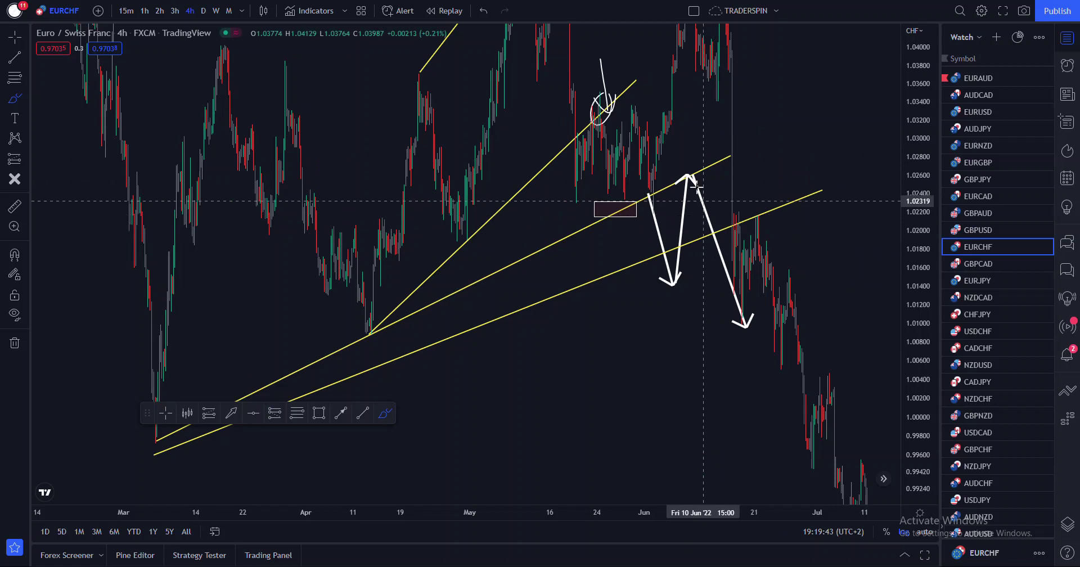
{"action": "key", "text": "Escape"}
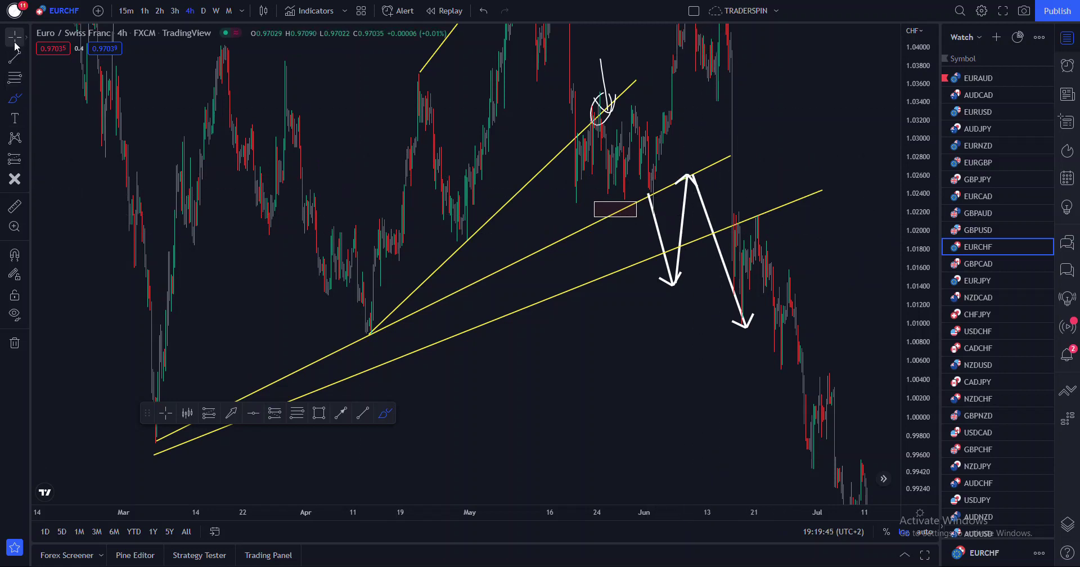
{"action": "left_click", "coordinate": [658, 230]}
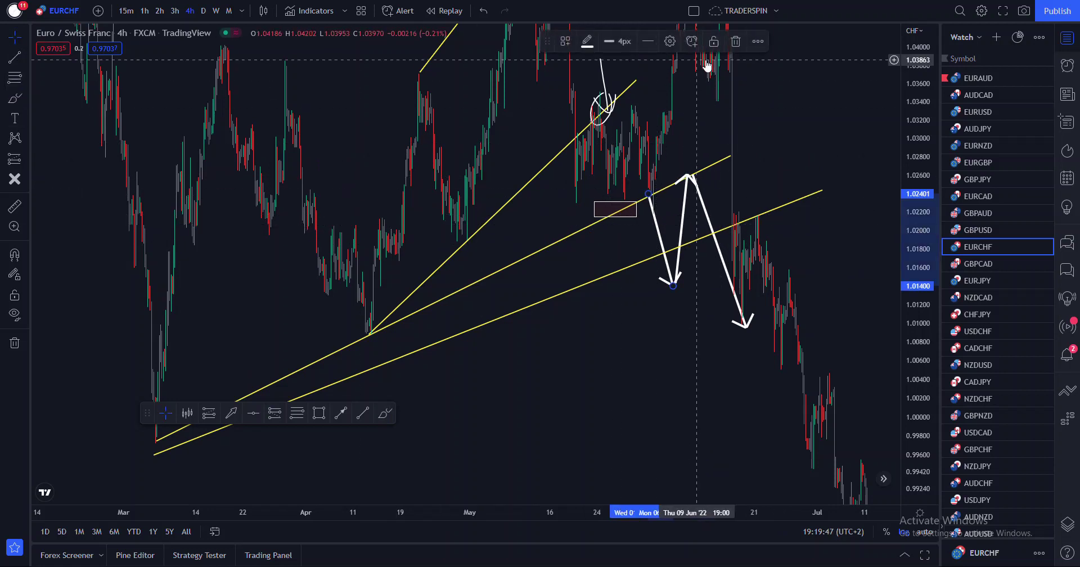
{"action": "left_click", "coordinate": [737, 41]}
{"action": "left_click", "coordinate": [712, 230]}
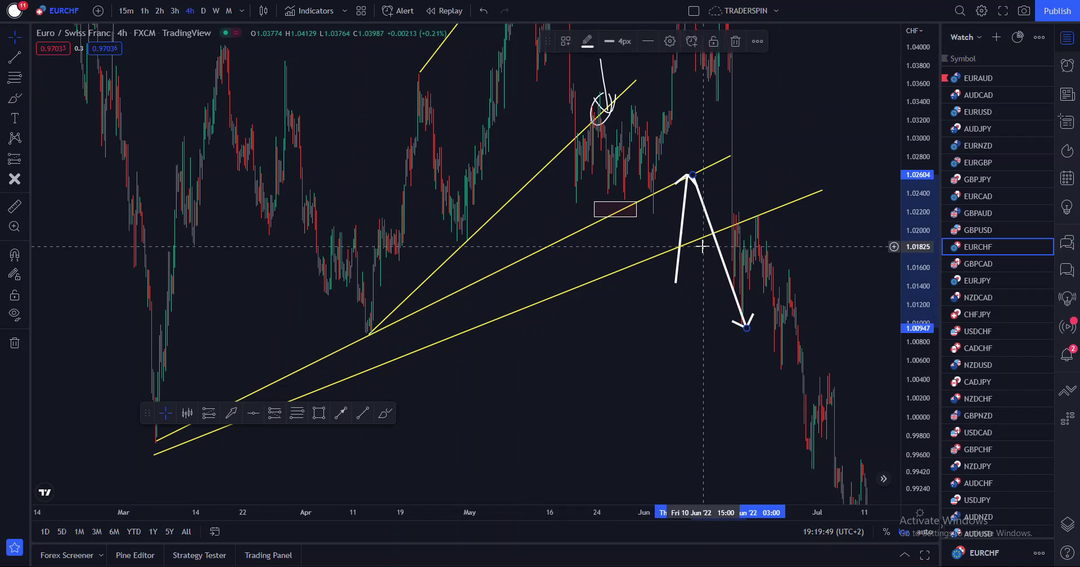
{"action": "left_click", "coordinate": [741, 44]}
{"action": "left_click", "coordinate": [684, 200]}
{"action": "left_click", "coordinate": [737, 41]}
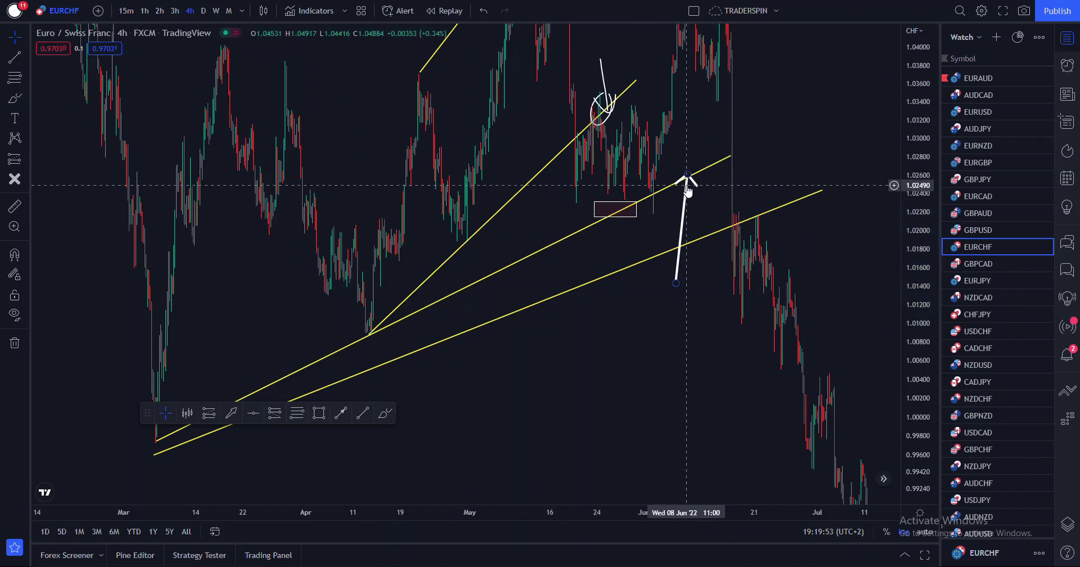
{"action": "left_click", "coordinate": [687, 190]}
{"action": "left_click", "coordinate": [744, 41]}
Delete the lower trend line and the longer trend line that starts at the 7 March low.
{"action": "left_click", "coordinate": [702, 240]}
{"action": "left_click", "coordinate": [738, 41]}
{"action": "left_click_drag", "start_coordinate": [732, 157], "coordinate": [756, 228]}
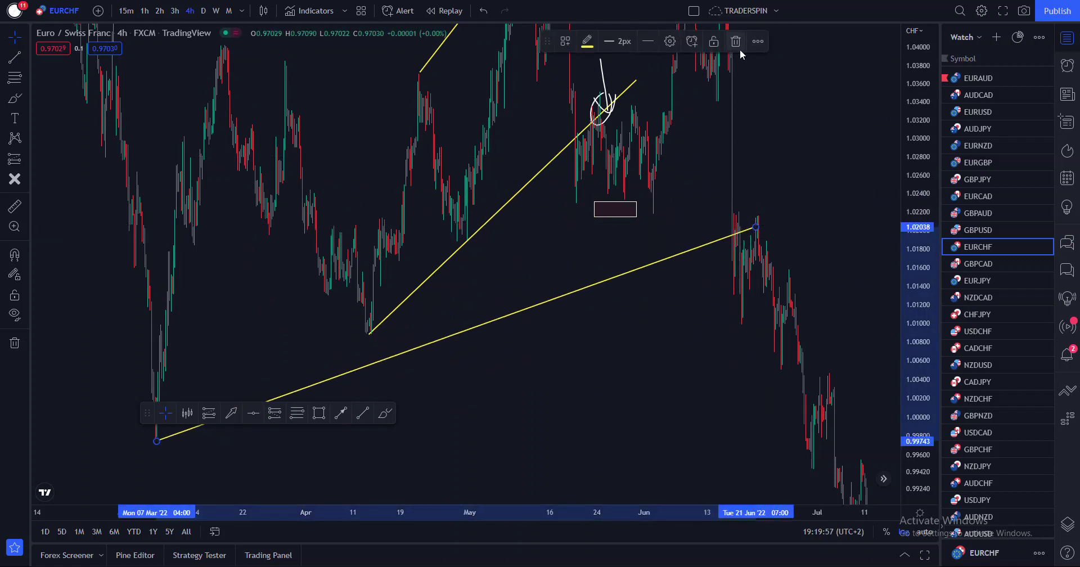
{"action": "left_click", "coordinate": [736, 41]}
Draw a trend line from the 7 March low at about 0.9972 through the mid-April low, ending in mid-June at about 1.0287.
{"action": "scroll", "coordinate": [791, 130], "scroll_direction": "left", "scroll_amount": 3}
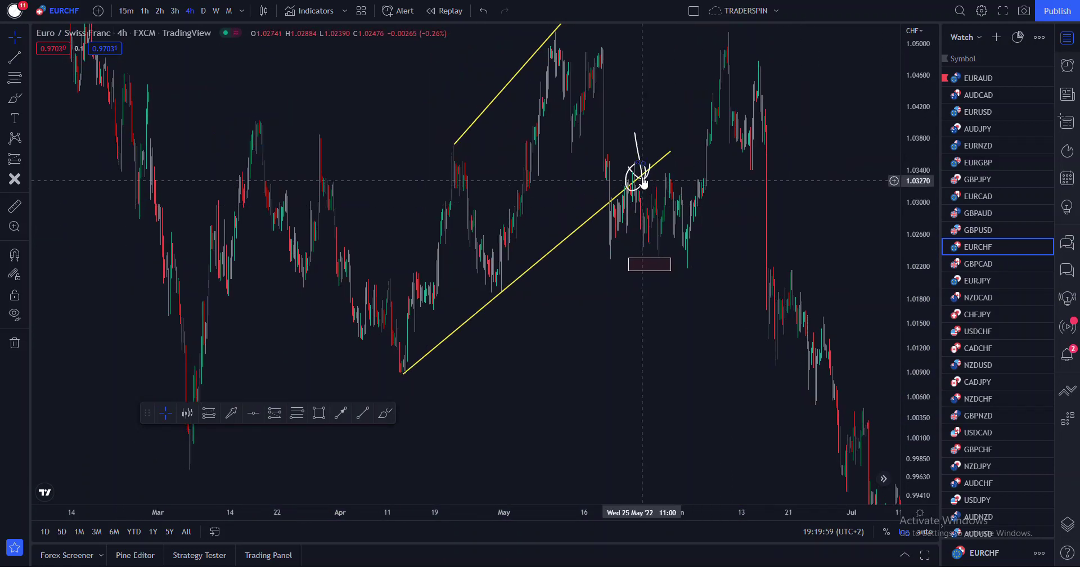
{"action": "scroll", "coordinate": [625, 217], "scroll_direction": "up", "scroll_amount": 4}
{"action": "scroll", "coordinate": [636, 318], "scroll_direction": "down", "scroll_amount": 2}
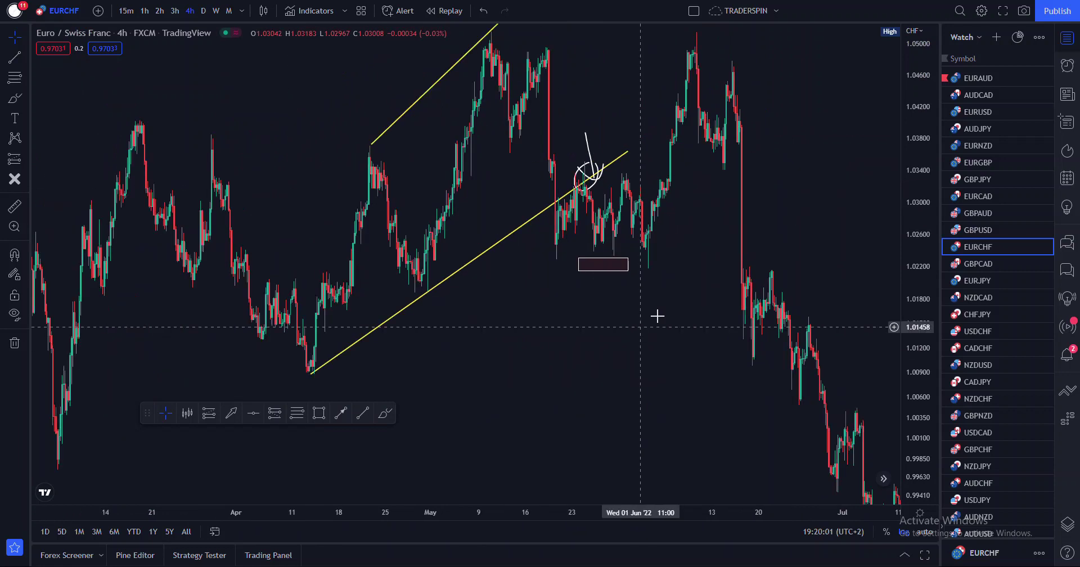
{"action": "scroll", "coordinate": [640, 327], "scroll_direction": "down", "scroll_amount": 2}
{"action": "left_click_drag", "start_coordinate": [929, 117], "coordinate": [928, 186]}
{"action": "left_click_drag", "start_coordinate": [820, 242], "coordinate": [820, 192]}
{"action": "scroll", "coordinate": [820, 192], "scroll_direction": "down", "scroll_amount": 2}
{"action": "left_click_drag", "start_coordinate": [661, 383], "coordinate": [597, 350]}
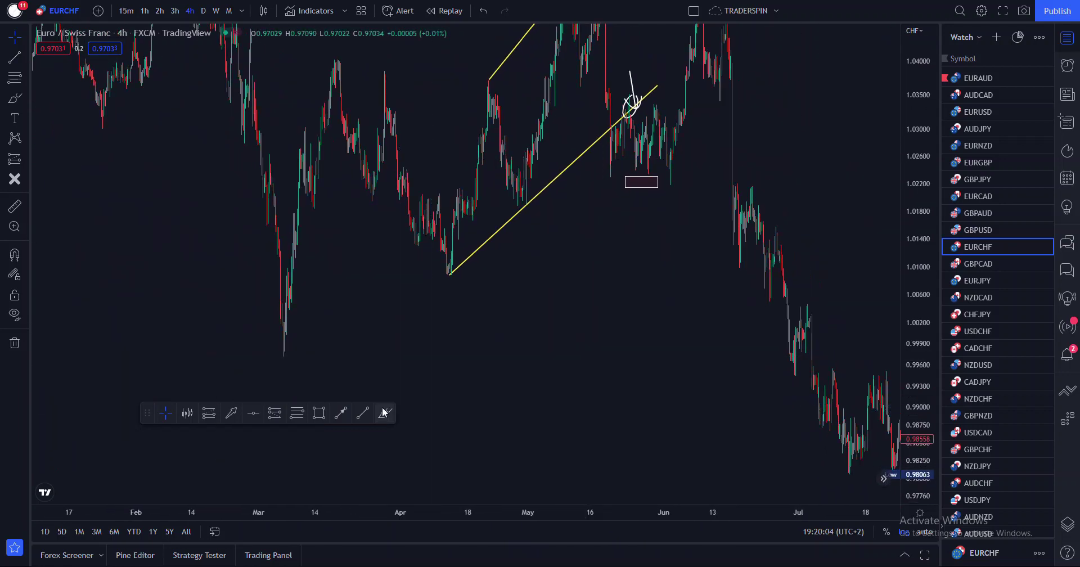
{"action": "left_click", "coordinate": [283, 356]}
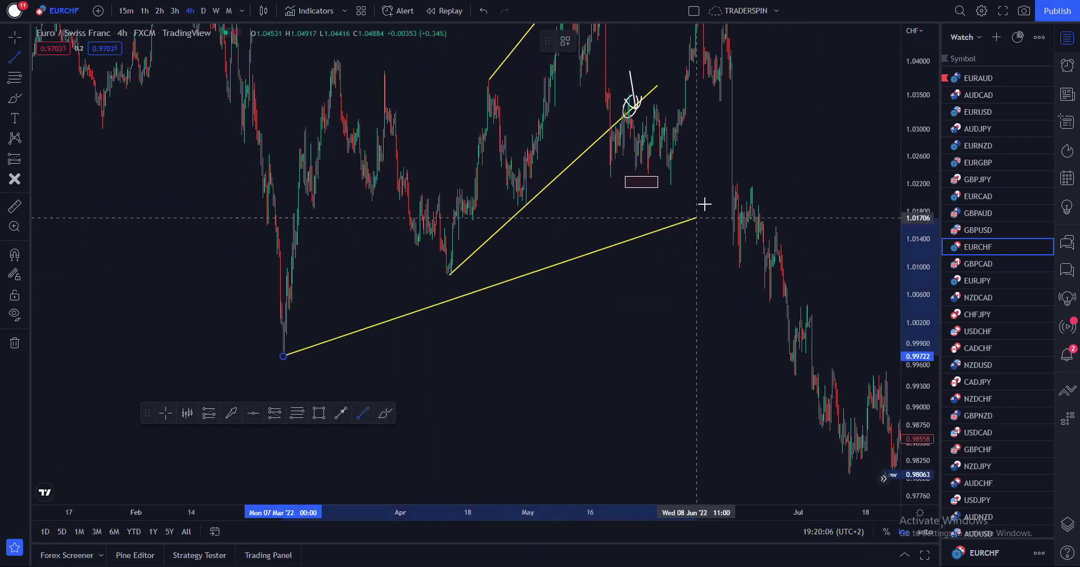
{"action": "left_click", "coordinate": [739, 138]}
{"action": "left_click_drag", "start_coordinate": [675, 229], "coordinate": [710, 390]}
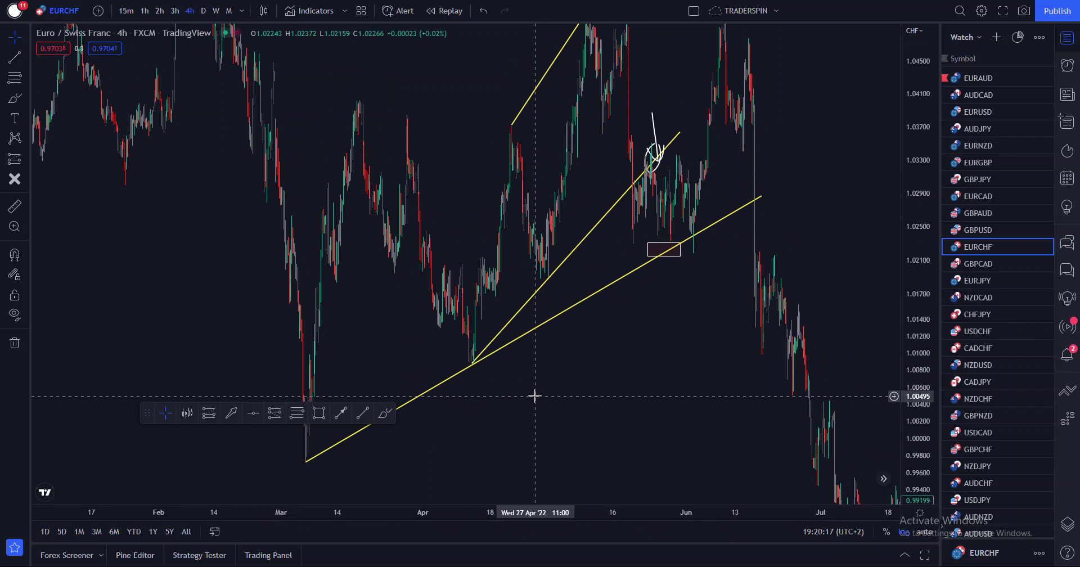
Brush a zigzag downtrend of three falling legs ending in a short rise, in the empty area below the price.
{"action": "left_click_drag", "start_coordinate": [926, 198], "coordinate": [914, 276]}
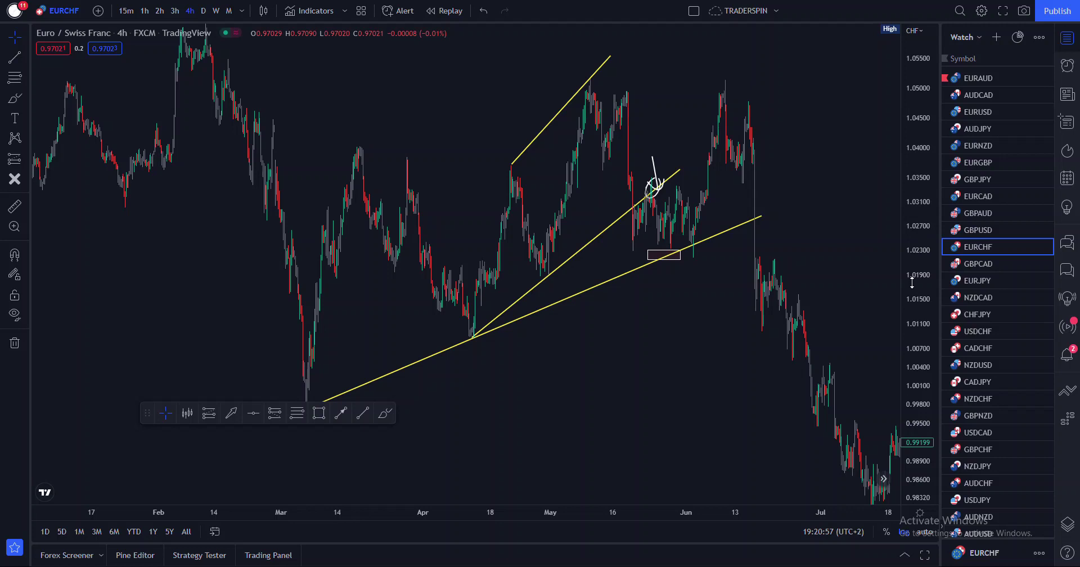
{"action": "left_click_drag", "start_coordinate": [923, 109], "coordinate": [917, 258]}
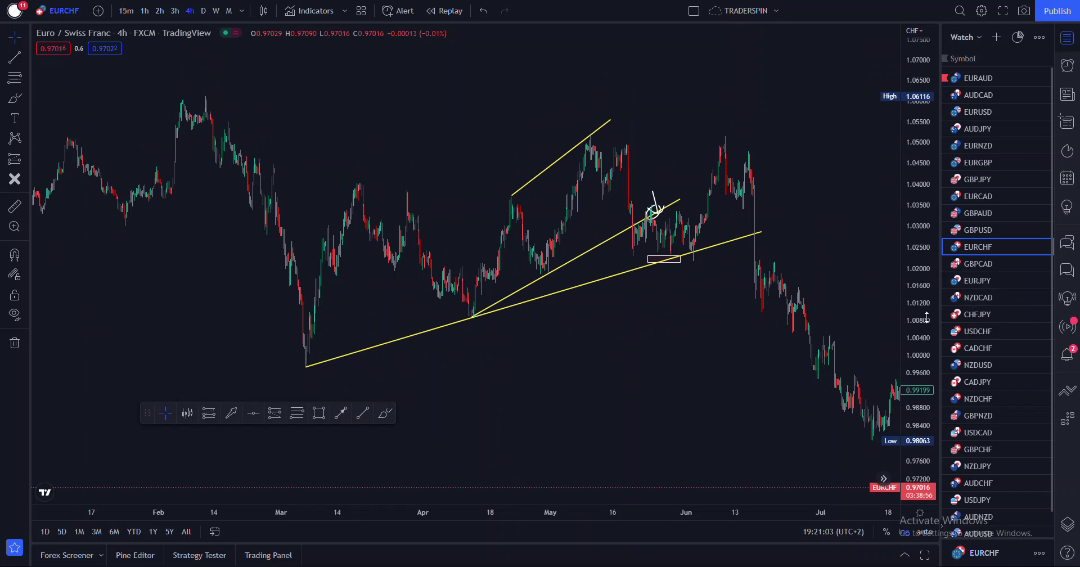
{"action": "scroll", "coordinate": [766, 344], "scroll_direction": "up", "scroll_amount": 5}
{"action": "left_click_drag", "start_coordinate": [832, 347], "coordinate": [712, 254]}
{"action": "scroll", "coordinate": [771, 295], "scroll_direction": "up", "scroll_amount": 1}
{"action": "left_click_drag", "start_coordinate": [905, 328], "coordinate": [902, 309]}
{"action": "mouse_move", "coordinate": [430, 414]}
{"action": "left_mouse_down"}
{"action": "mouse_move", "coordinate": [622, 311]}
{"action": "mouse_move", "coordinate": [644, 238]}
{"action": "left_mouse_up"}
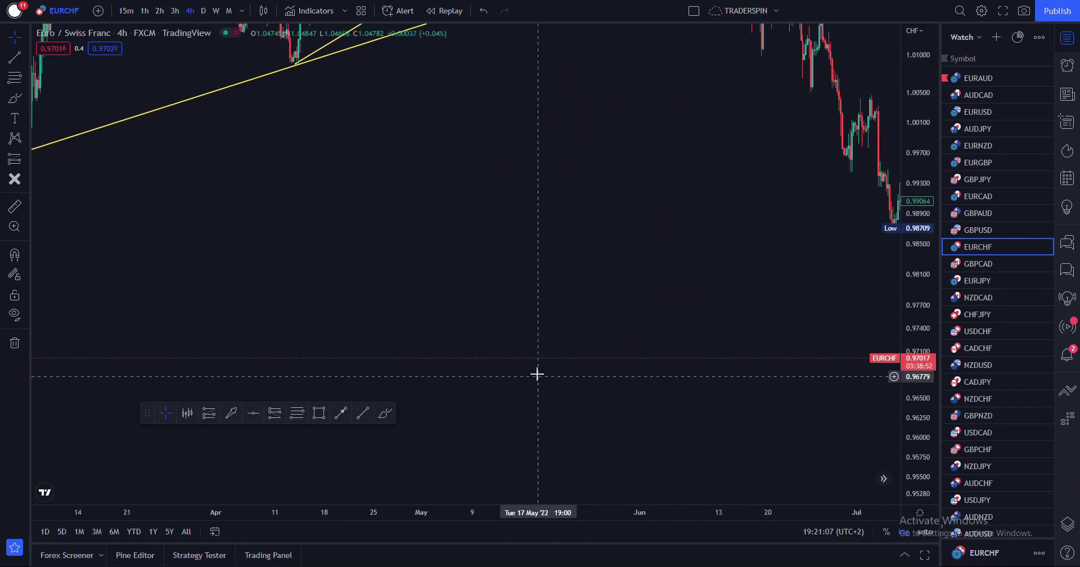
{"action": "left_click_drag", "start_coordinate": [504, 383], "coordinate": [548, 319]}
{"action": "left_click", "coordinate": [386, 413]}
{"action": "mouse_move", "coordinate": [344, 167]}
{"action": "left_mouse_down"}
{"action": "mouse_move", "coordinate": [354, 186]}
{"action": "mouse_move", "coordinate": [439, 224]}
{"action": "mouse_move", "coordinate": [524, 399]}
{"action": "mouse_move", "coordinate": [569, 315]}
{"action": "mouse_move", "coordinate": [647, 455]}
{"action": "mouse_move", "coordinate": [658, 382]}
{"action": "left_mouse_up"}
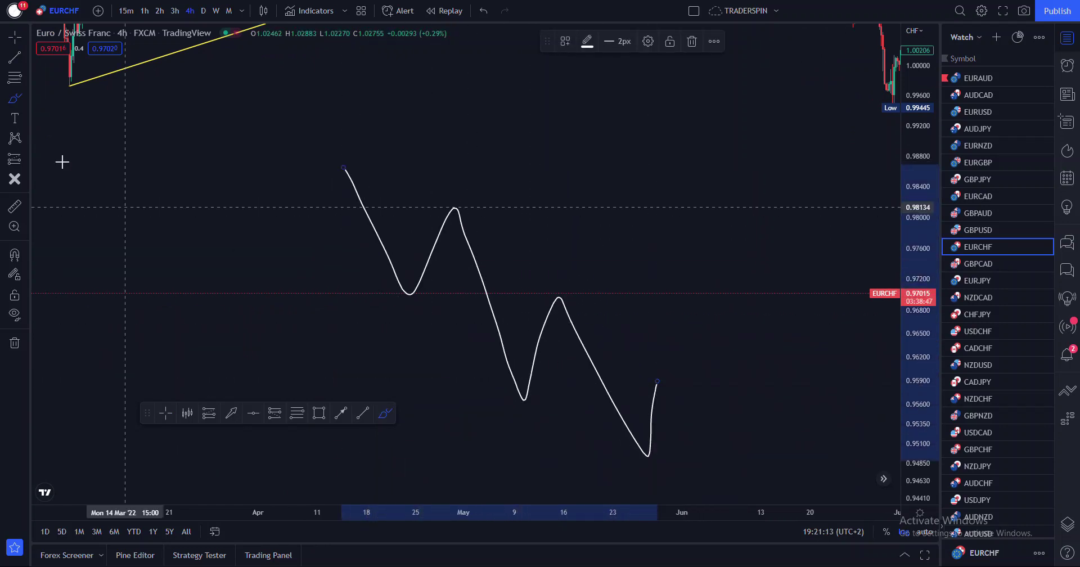
{"action": "left_click", "coordinate": [16, 42]}
Add a thin rectangle from about 0.9577 to 0.9570 at the zigzag's second low, and an arrow falling steeply from its retest.
{"action": "left_click_drag", "start_coordinate": [767, 377], "coordinate": [662, 264]}
{"action": "left_click", "coordinate": [341, 413]}
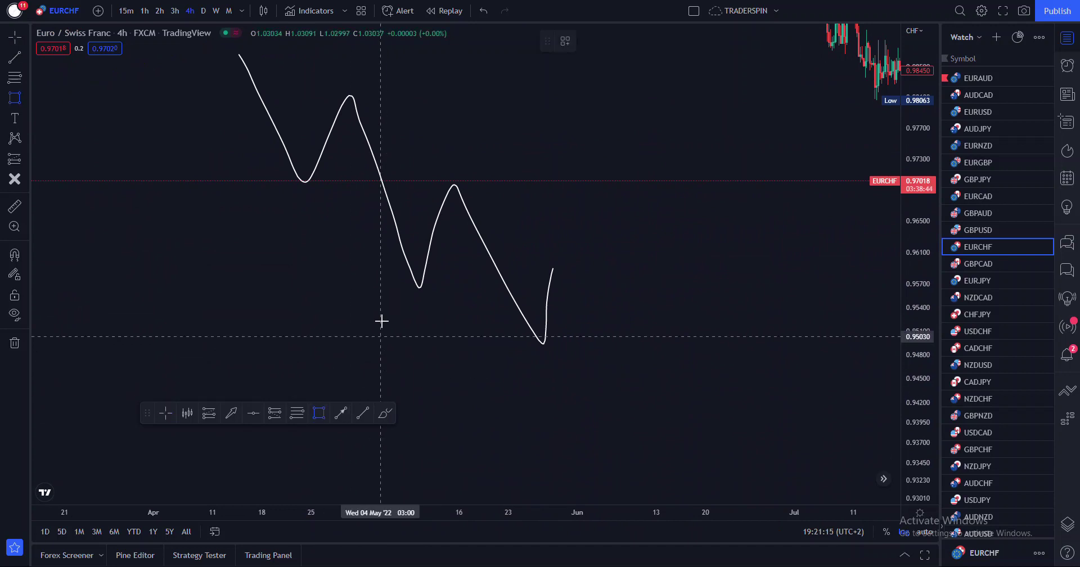
{"action": "left_click", "coordinate": [388, 281]}
{"action": "left_click", "coordinate": [599, 281]}
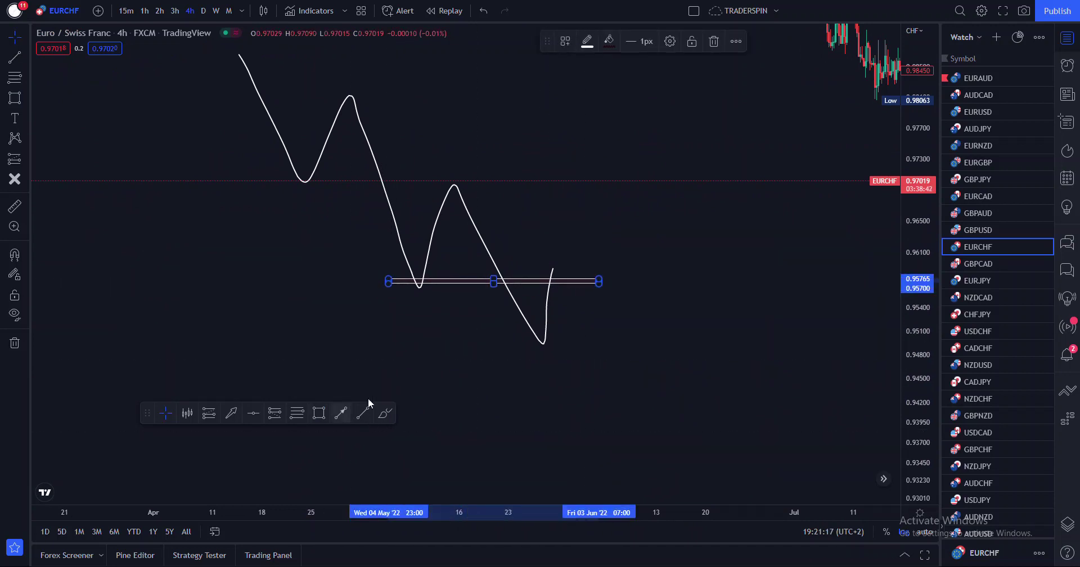
{"action": "left_click", "coordinate": [344, 414]}
{"action": "left_click", "coordinate": [553, 277]}
{"action": "left_click", "coordinate": [640, 421]}
Brush a second pattern of three descending peaks with a final drop beside the zigzag, and draw a trend line across its peaks.
{"action": "left_click_drag", "start_coordinate": [792, 370], "coordinate": [506, 305]}
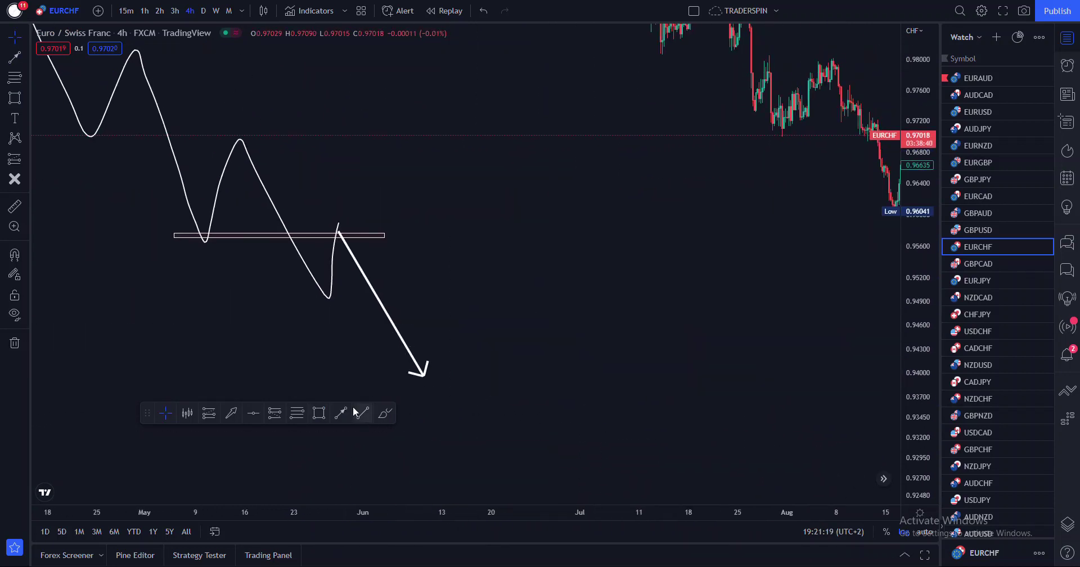
{"action": "left_click", "coordinate": [386, 415]}
{"action": "mouse_move", "coordinate": [465, 345]}
{"action": "left_mouse_down"}
{"action": "mouse_move", "coordinate": [549, 344]}
{"action": "mouse_move", "coordinate": [627, 367]}
{"action": "mouse_move", "coordinate": [688, 309]}
{"action": "mouse_move", "coordinate": [687, 399]}
{"action": "left_mouse_up"}
{"action": "left_click", "coordinate": [365, 414]}
{"action": "left_click", "coordinate": [515, 249]}
{"action": "left_click", "coordinate": [687, 317]}
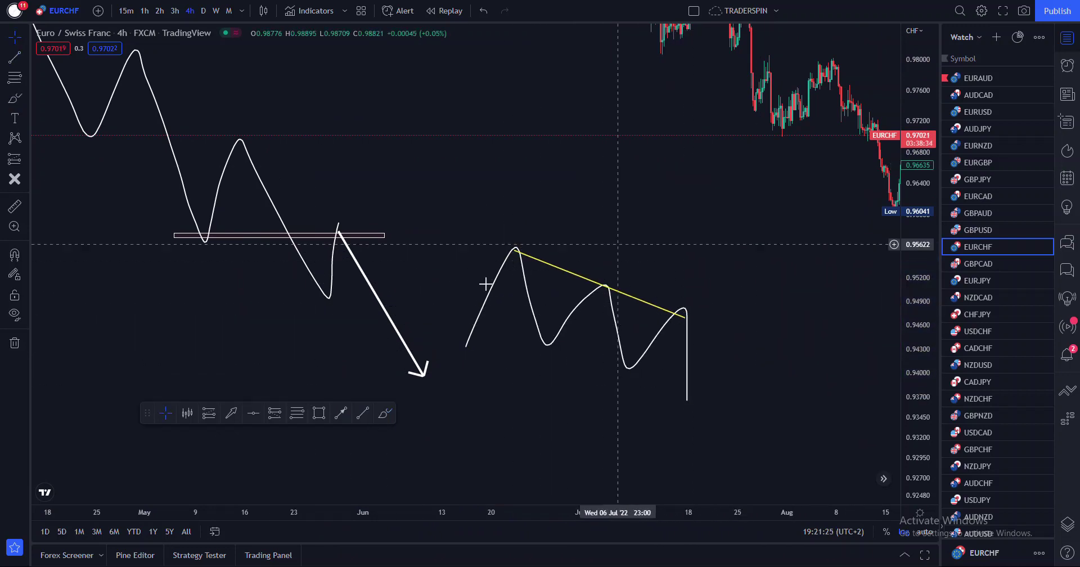
Add an arrow pointing down at the zigzag's rectangle retest and another pointing at the third peak of the second pattern.
{"action": "left_click_drag", "start_coordinate": [495, 119], "coordinate": [552, 161]}
{"action": "left_click", "coordinate": [347, 412]}
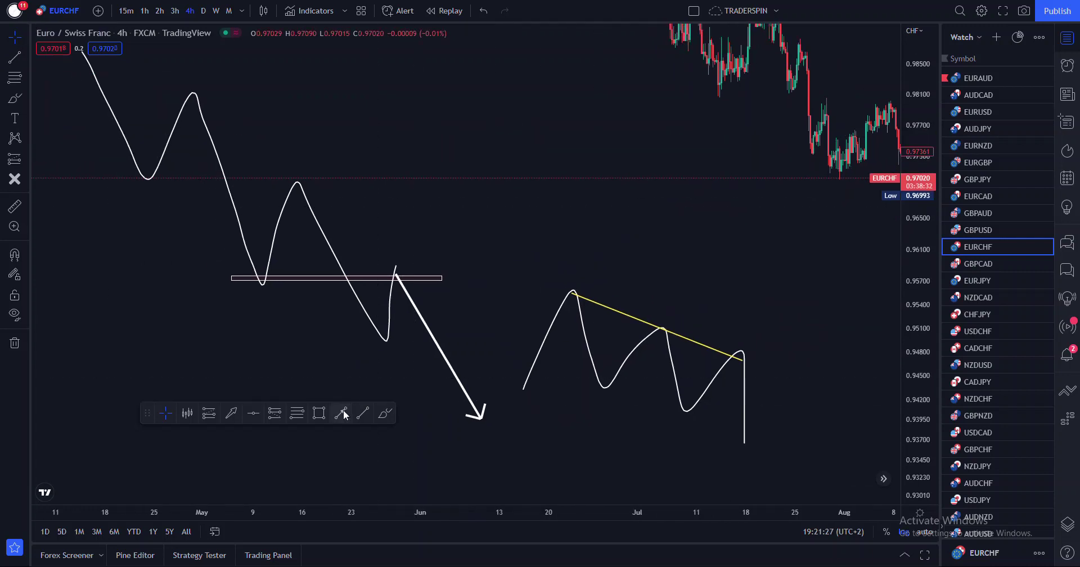
{"action": "left_click", "coordinate": [431, 184]}
{"action": "left_click", "coordinate": [399, 262]}
{"action": "left_click", "coordinate": [677, 203]}
{"action": "left_click", "coordinate": [340, 413]}
{"action": "left_click", "coordinate": [783, 271]}
{"action": "left_click", "coordinate": [753, 322]}
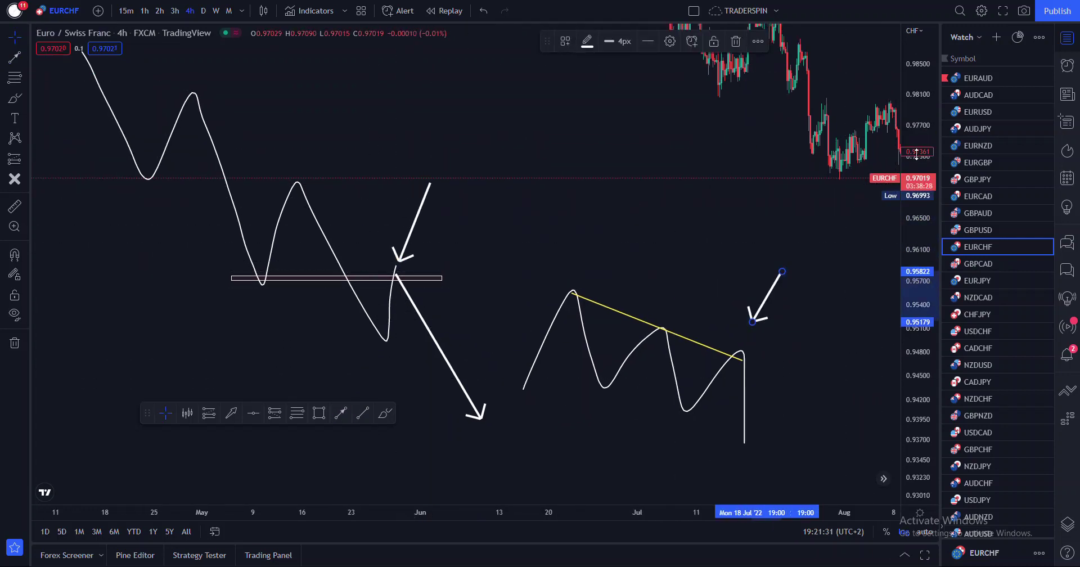
{"action": "left_click", "coordinate": [731, 283]}
Draw a thin rectangle at the late-June low, from 23 June at about 1.0055 to early July at about 1.0043.
{"action": "left_click_drag", "start_coordinate": [678, 62], "coordinate": [712, 415]}
{"action": "scroll", "coordinate": [711, 415], "scroll_direction": "up", "scroll_amount": 4}
{"action": "left_click_drag", "start_coordinate": [927, 369], "coordinate": [926, 349]}
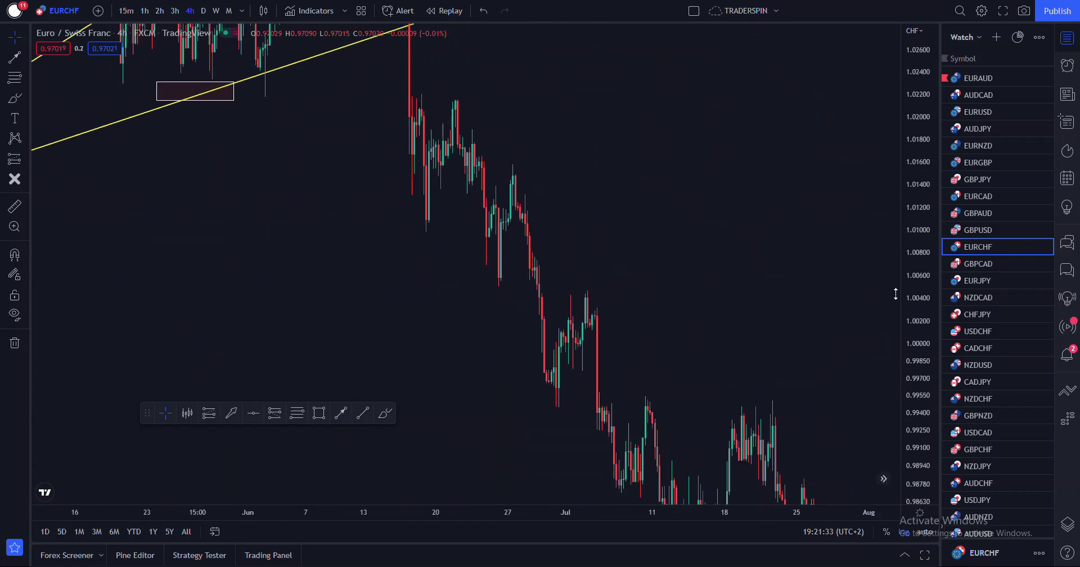
{"action": "left_click", "coordinate": [319, 414]}
{"action": "left_click", "coordinate": [484, 283]}
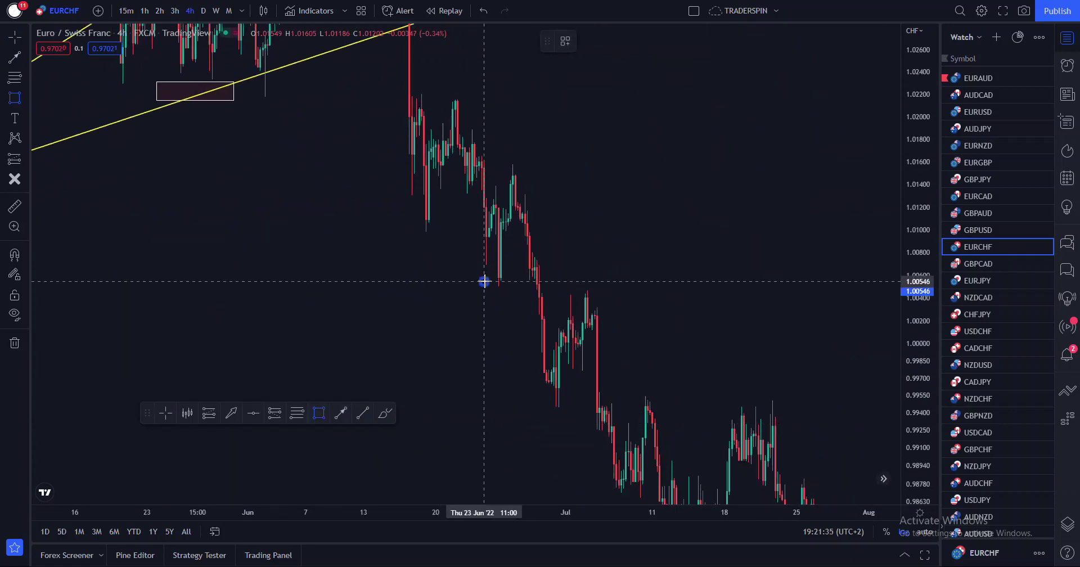
{"action": "left_click", "coordinate": [633, 295]}
Draw a descending trend line from the 22 July high at about 0.995 across the August highs, ending about 22 August near 0.966.
{"action": "left_click_drag", "start_coordinate": [773, 332], "coordinate": [559, 195]}
{"action": "scroll", "coordinate": [563, 195], "scroll_direction": "down", "scroll_amount": 3}
{"action": "left_click_drag", "start_coordinate": [921, 166], "coordinate": [922, 320]}
{"action": "left_click_drag", "start_coordinate": [839, 346], "coordinate": [635, 297]}
{"action": "key", "text": "alt+t"}
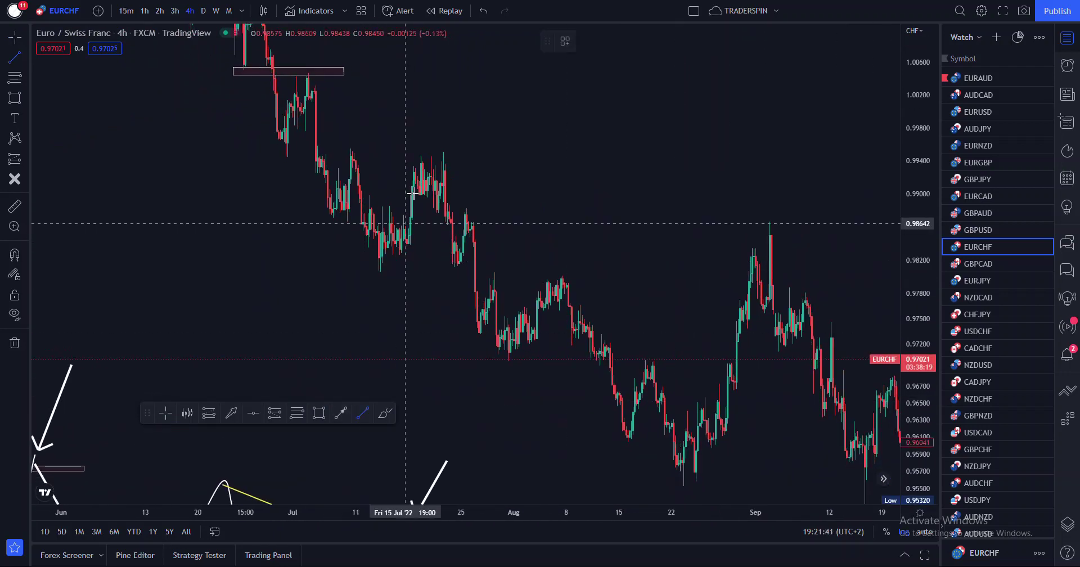
{"action": "left_click", "coordinate": [445, 152]}
{"action": "left_click", "coordinate": [674, 395]}
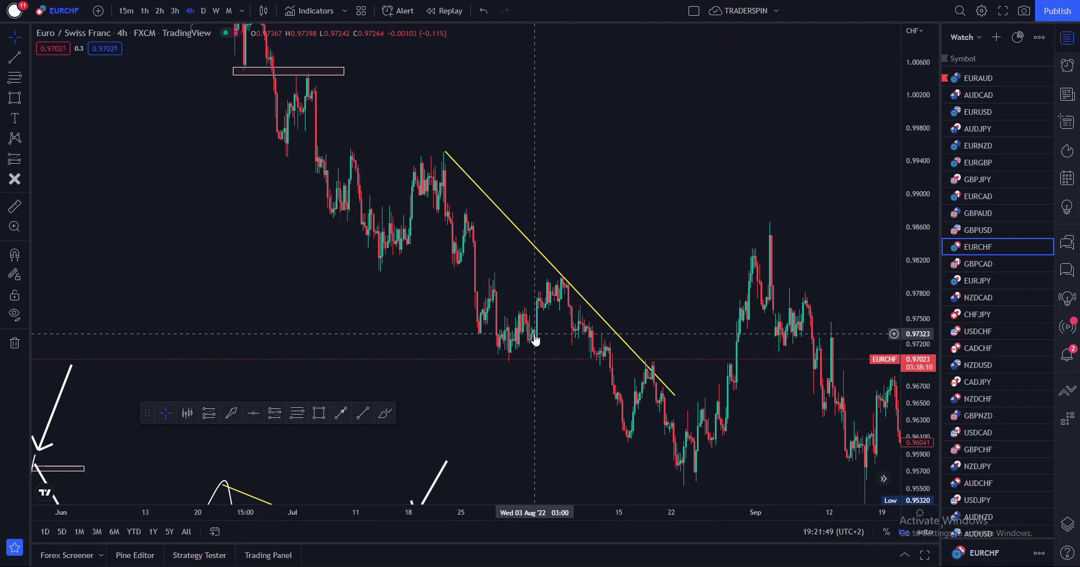
{"action": "scroll", "coordinate": [535, 340], "scroll_direction": "down", "scroll_amount": 2}
{"action": "scroll", "coordinate": [535, 339], "scroll_direction": "down", "scroll_amount": 2}
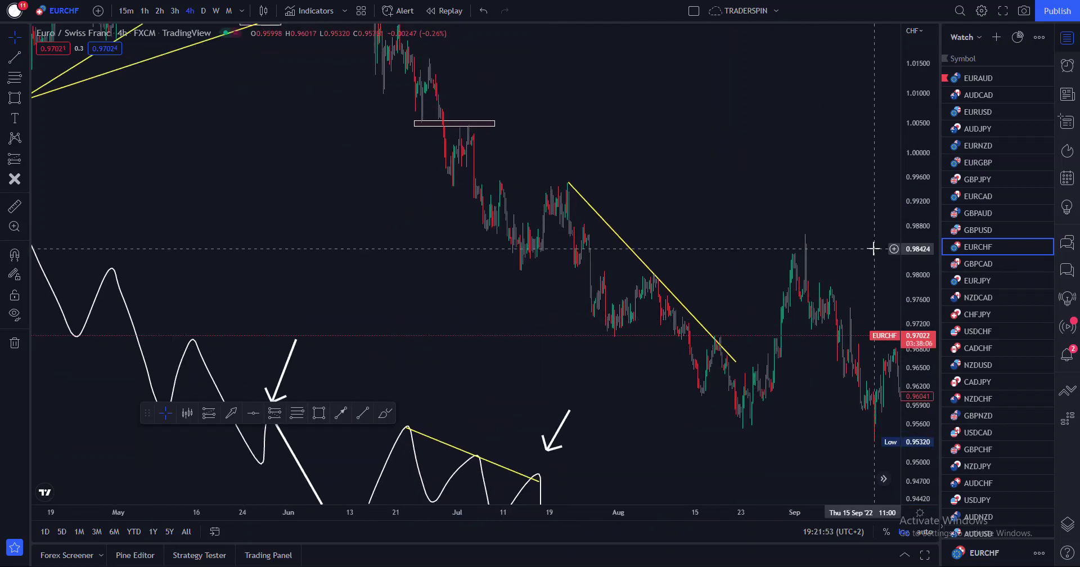
Draw a descending trend line under the lows, from the mid-July low at about 0.981 to late August at about 0.9555.
{"action": "left_click", "coordinate": [362, 413]}
{"action": "left_click_drag", "start_coordinate": [521, 270], "coordinate": [749, 428]}
{"action": "left_click", "coordinate": [340, 413]}
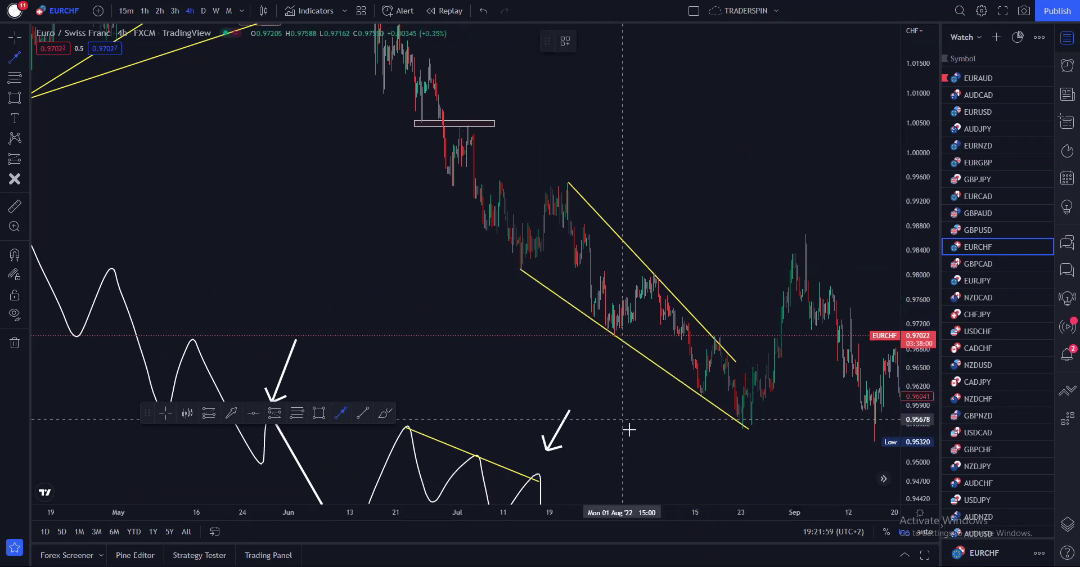
{"action": "left_click_drag", "start_coordinate": [655, 450], "coordinate": [690, 394]}
{"action": "key", "text": "Delete"}
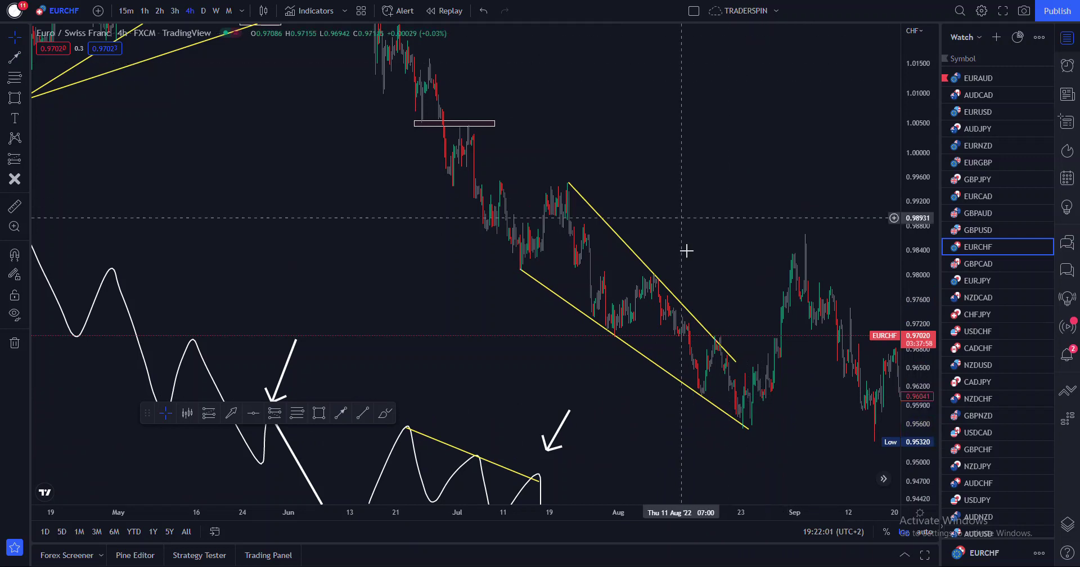
Draw a descending trend line from the 10 February high at 1.06076 to mid-July at 1.04426, and add an arrow pointing at the June high.
{"action": "scroll", "coordinate": [690, 184], "scroll_direction": "down", "scroll_amount": 5}
{"action": "left_click_drag", "start_coordinate": [923, 294], "coordinate": [923, 345]}
{"action": "left_click_drag", "start_coordinate": [774, 237], "coordinate": [822, 423]}
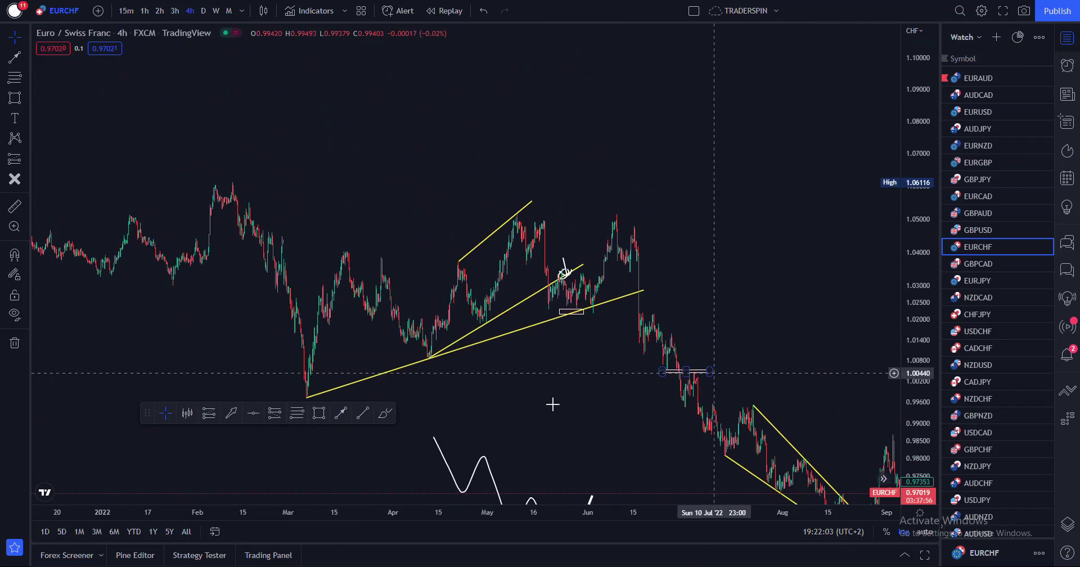
{"action": "scroll", "coordinate": [552, 403], "scroll_direction": "up", "scroll_amount": 3}
{"action": "left_click_drag", "start_coordinate": [920, 382], "coordinate": [920, 263]}
{"action": "left_click_drag", "start_coordinate": [684, 265], "coordinate": [863, 237]}
{"action": "scroll", "coordinate": [863, 236], "scroll_direction": "down", "scroll_amount": 4}
{"action": "left_click_drag", "start_coordinate": [927, 119], "coordinate": [920, 241]}
{"action": "left_click_drag", "start_coordinate": [887, 297], "coordinate": [778, 335]}
{"action": "left_click", "coordinate": [363, 413]}
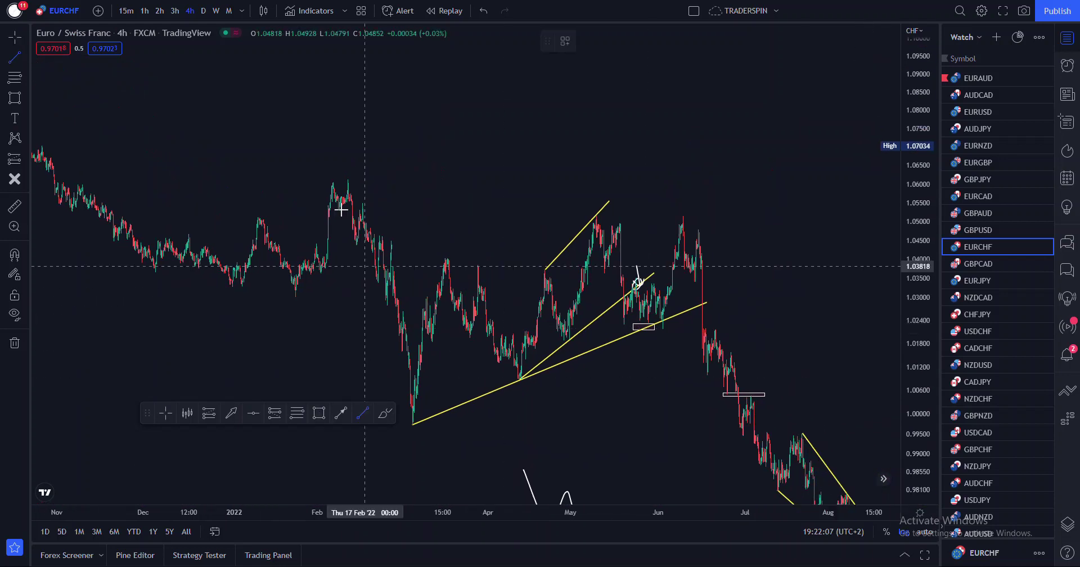
{"action": "left_click", "coordinate": [348, 180]}
{"action": "left_click", "coordinate": [779, 243]}
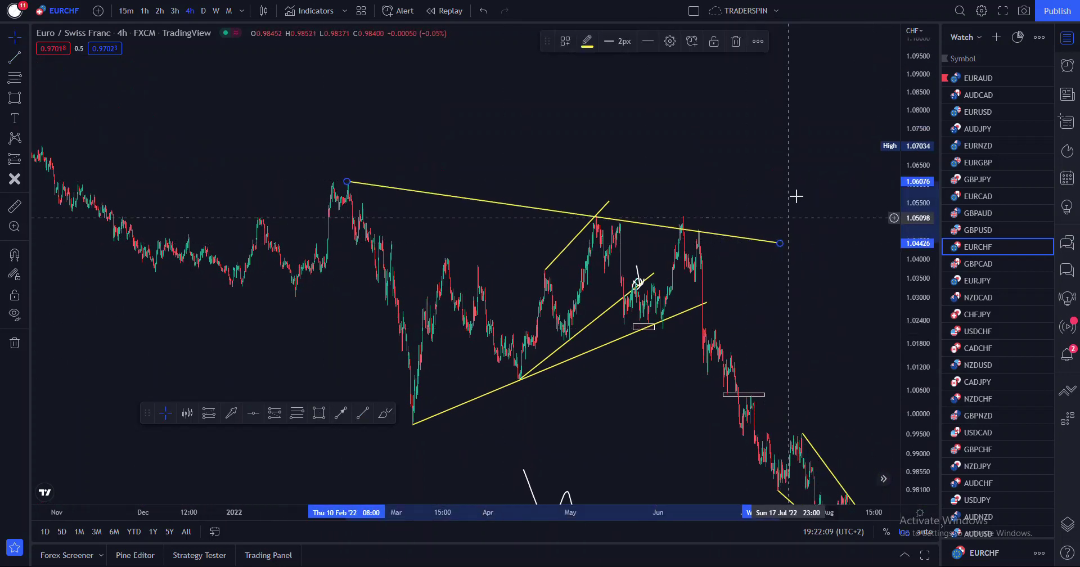
{"action": "left_click_drag", "start_coordinate": [730, 164], "coordinate": [693, 213]}
Draw a descending trend line from the mid-March high at 1.0398 to 28 April at about 1.036, and point an arrow at its last touch.
{"action": "left_click", "coordinate": [362, 414]}
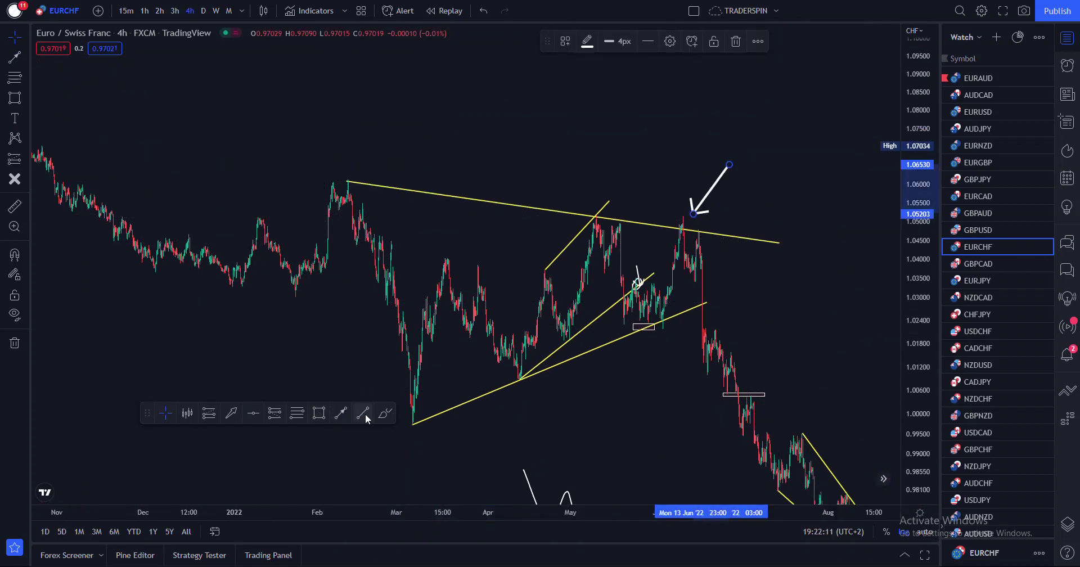
{"action": "left_click", "coordinate": [445, 260]}
{"action": "left_click", "coordinate": [564, 274]}
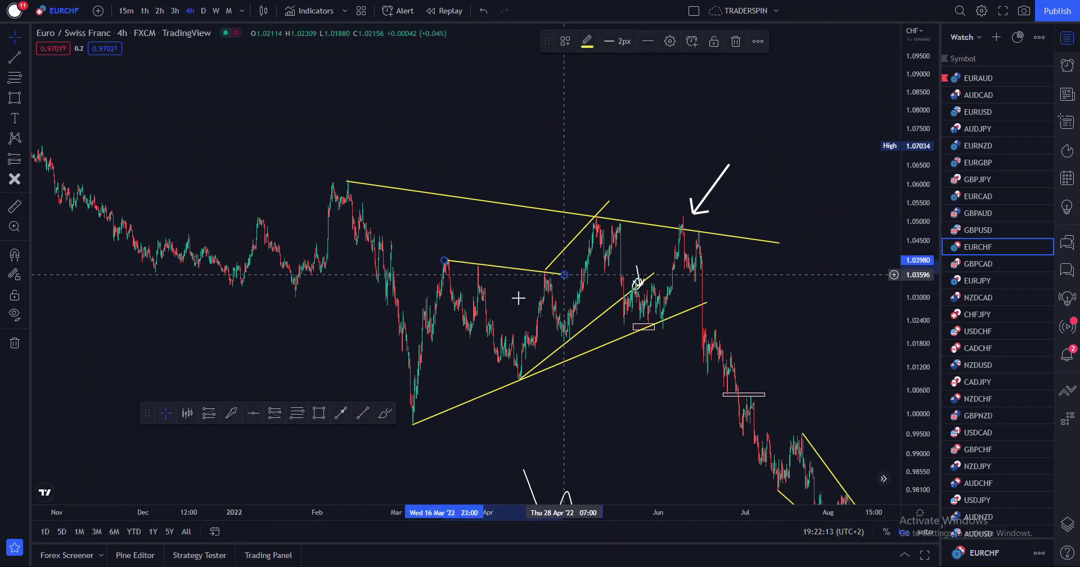
{"action": "left_click_drag", "start_coordinate": [531, 230], "coordinate": [539, 266]}
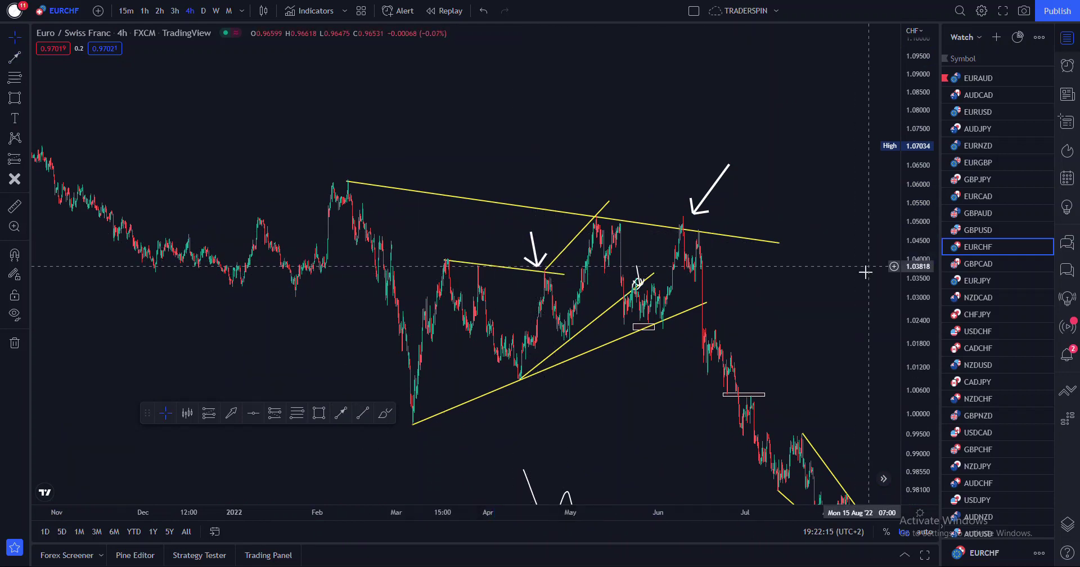
Draw a rising trend line from the early-May low at about 1.019 to about 1.048, and a falling one from 21 June at 1.02208 to 0.9985.
{"action": "left_click_drag", "start_coordinate": [842, 386], "coordinate": [713, 366]}
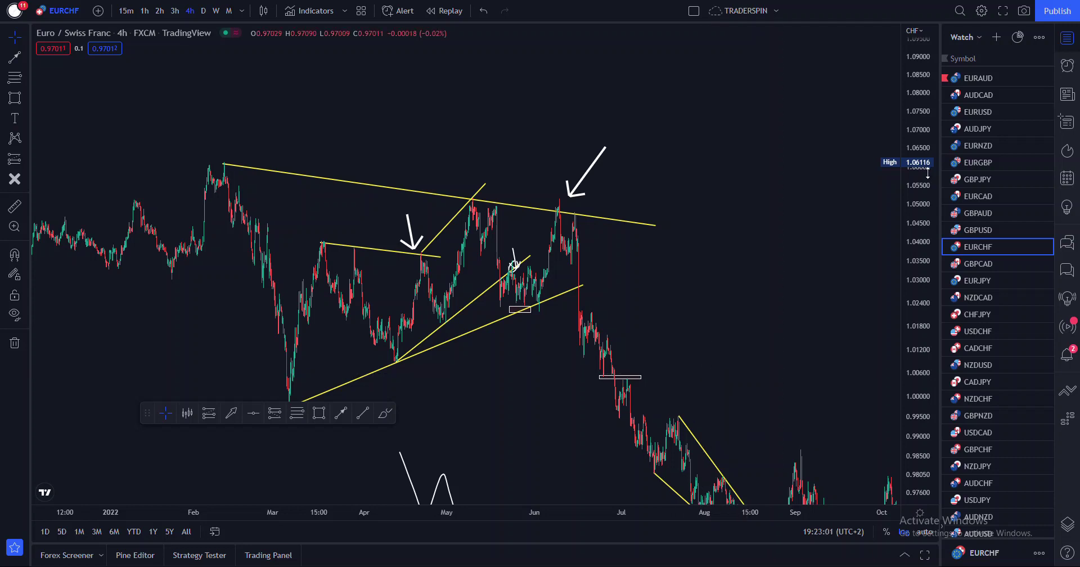
{"action": "left_click_drag", "start_coordinate": [927, 172], "coordinate": [928, 264]}
{"action": "scroll", "coordinate": [744, 379], "scroll_direction": "up", "scroll_amount": 3}
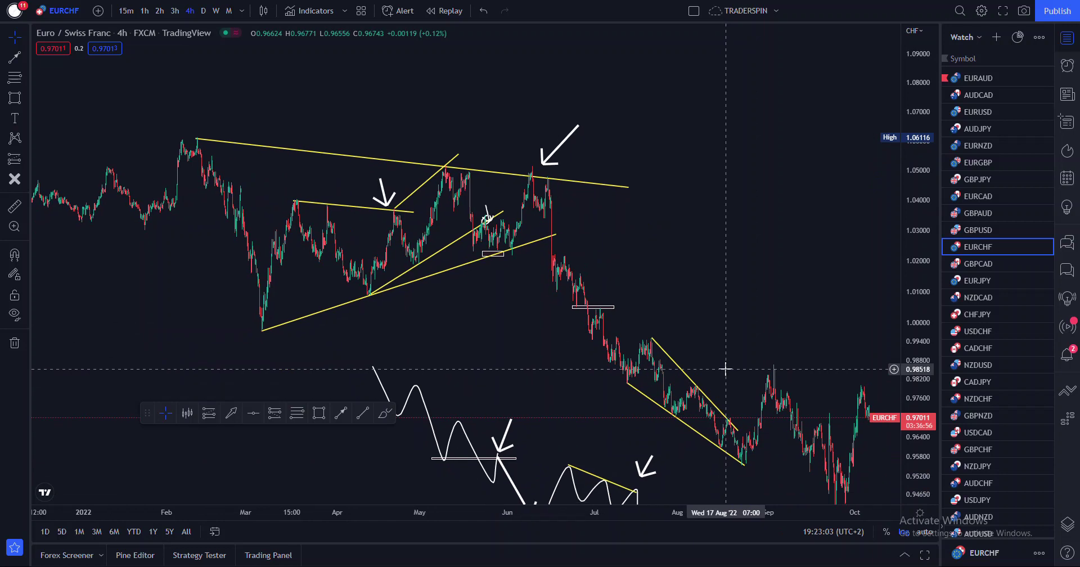
{"action": "left_click_drag", "start_coordinate": [927, 427], "coordinate": [925, 316]}
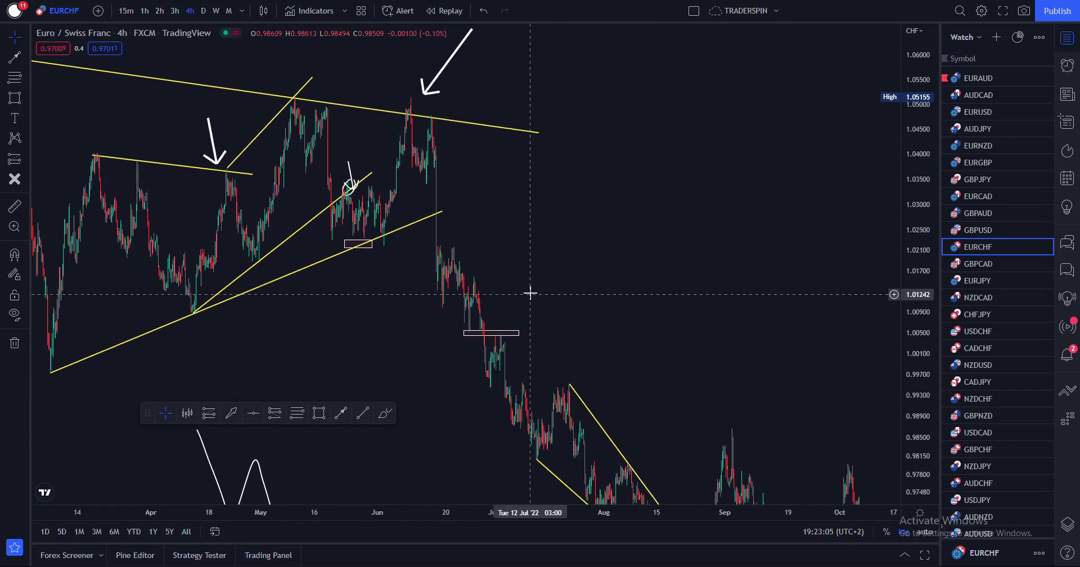
{"action": "scroll", "coordinate": [537, 300], "scroll_direction": "up", "scroll_amount": 4}
{"action": "left_click_drag", "start_coordinate": [363, 277], "coordinate": [816, 325]}
{"action": "scroll", "coordinate": [816, 325], "scroll_direction": "down", "scroll_amount": 3}
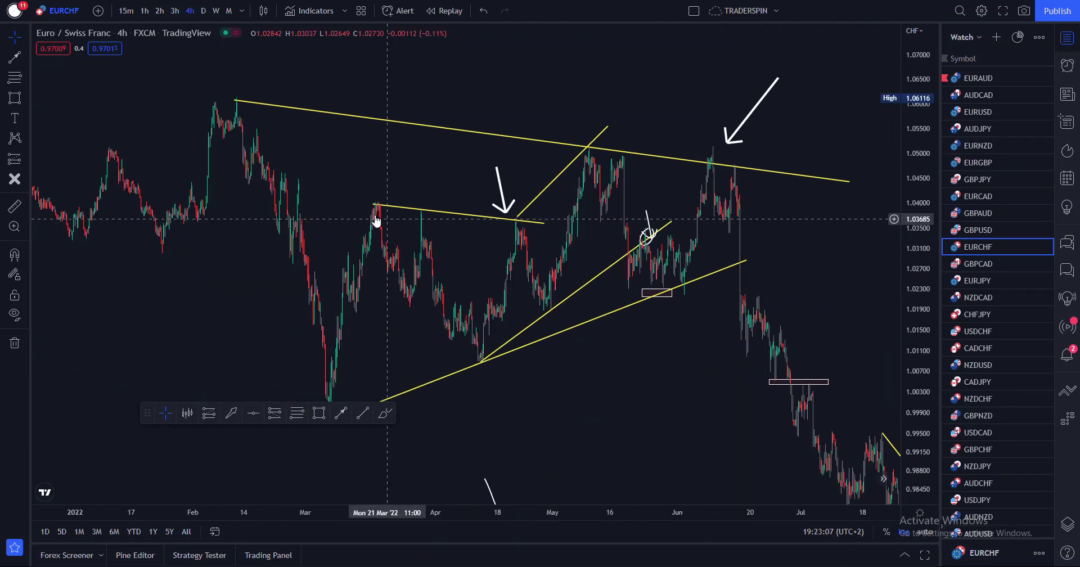
{"action": "left_click", "coordinate": [363, 413]}
{"action": "left_click", "coordinate": [550, 310]}
{"action": "left_click", "coordinate": [640, 163]}
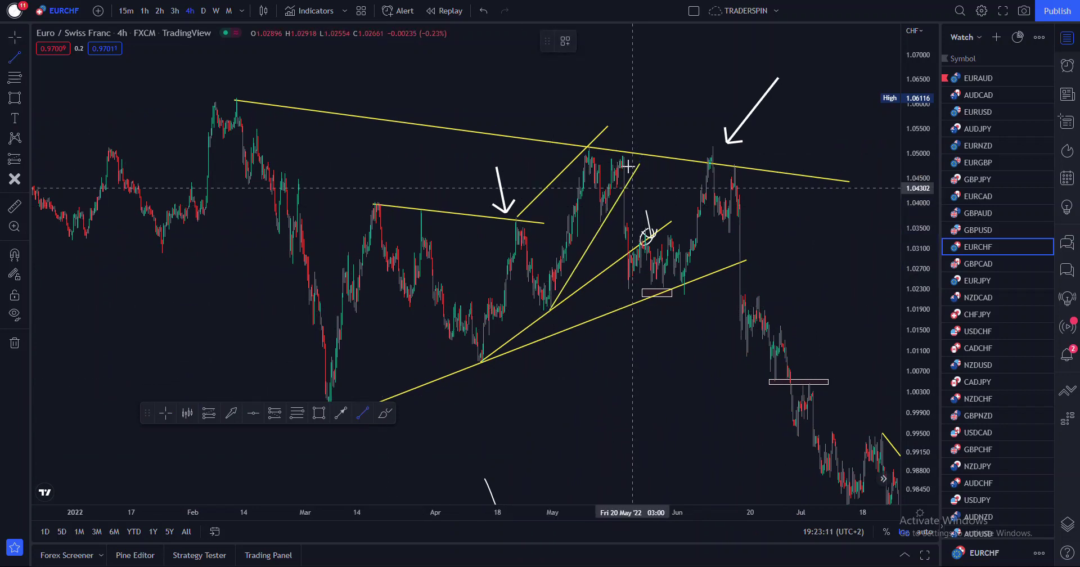
{"action": "left_click", "coordinate": [760, 293]}
{"action": "left_click", "coordinate": [830, 415]}
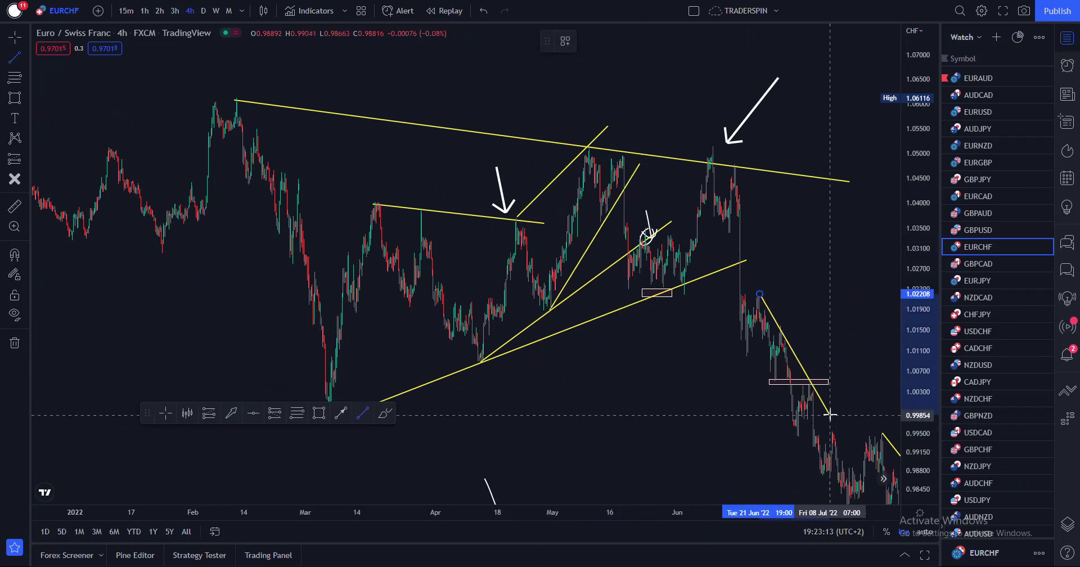
Remove all drawings from the chart.
{"action": "left_click", "coordinate": [14, 343]}
{"action": "left_click", "coordinate": [84, 343]}
Examine the cleared EURCHF price history from late 2020 through October 2022.
{"action": "scroll", "coordinate": [484, 248], "scroll_direction": "down", "scroll_amount": 3}
{"action": "left_click_drag", "start_coordinate": [794, 223], "coordinate": [682, 287]}
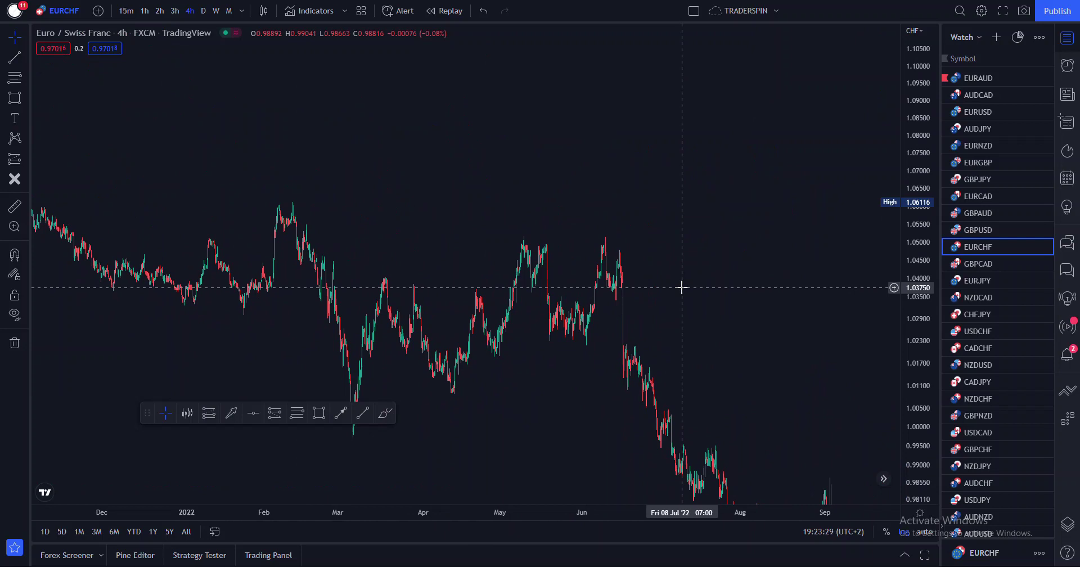
{"action": "scroll", "coordinate": [669, 290], "scroll_direction": "down", "scroll_amount": 4}
{"action": "left_click_drag", "start_coordinate": [924, 115], "coordinate": [925, 220]}
{"action": "left_click_drag", "start_coordinate": [800, 241], "coordinate": [616, 136]}
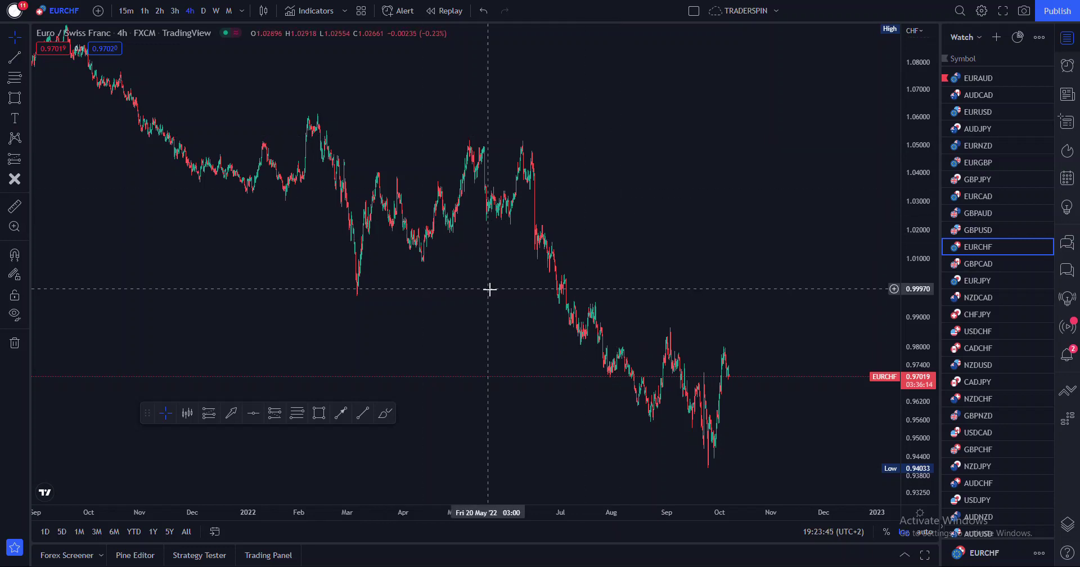
{"action": "left_click_drag", "start_coordinate": [443, 324], "coordinate": [565, 362]}
{"action": "left_click_drag", "start_coordinate": [916, 281], "coordinate": [912, 234]}
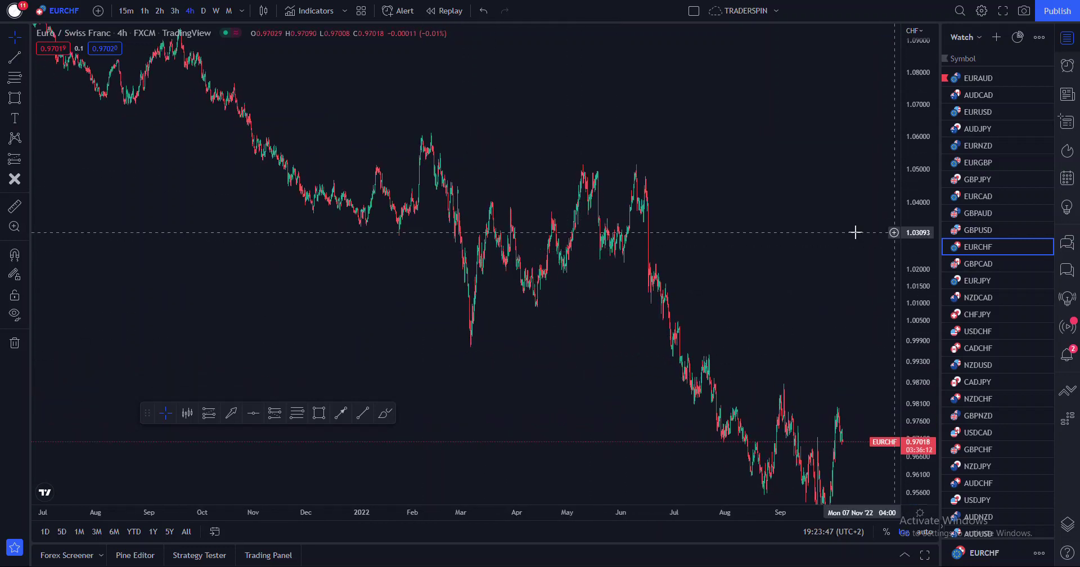
{"action": "scroll", "coordinate": [533, 231], "scroll_direction": "down", "scroll_amount": 3}
{"action": "left_click_drag", "start_coordinate": [739, 130], "coordinate": [799, 270]}
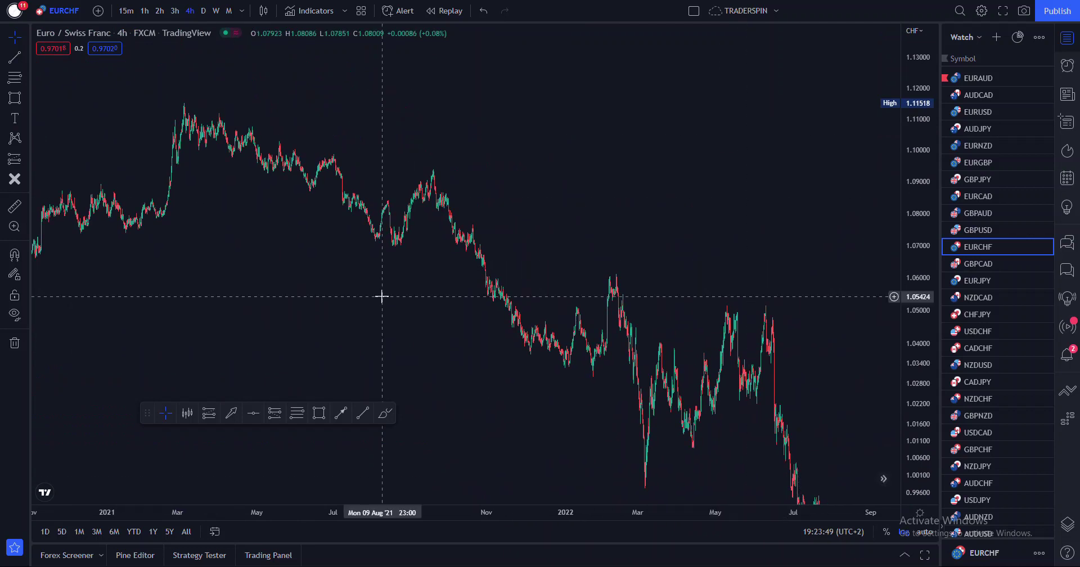
{"action": "left_click_drag", "start_coordinate": [432, 141], "coordinate": [468, 141]}
{"action": "left_click_drag", "start_coordinate": [914, 243], "coordinate": [914, 207]}
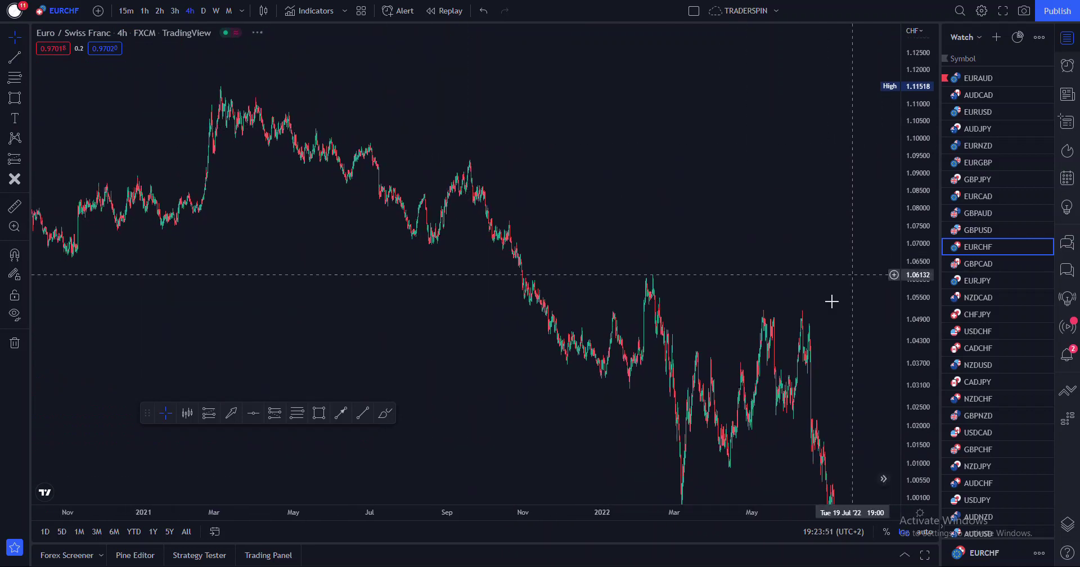
{"action": "left_click_drag", "start_coordinate": [819, 292], "coordinate": [654, 190]}
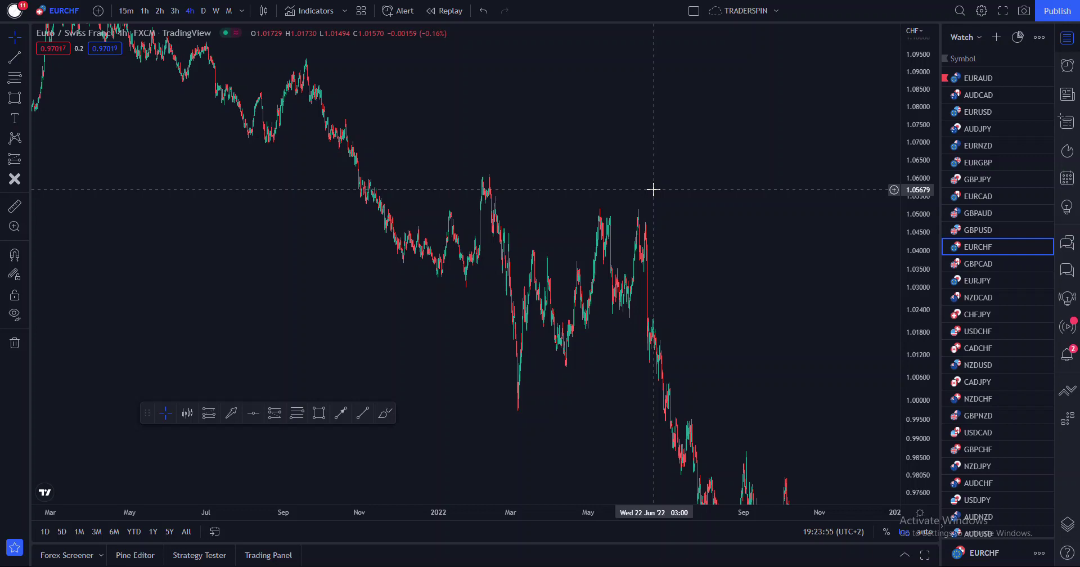
{"action": "left_click_drag", "start_coordinate": [707, 214], "coordinate": [524, 174]}
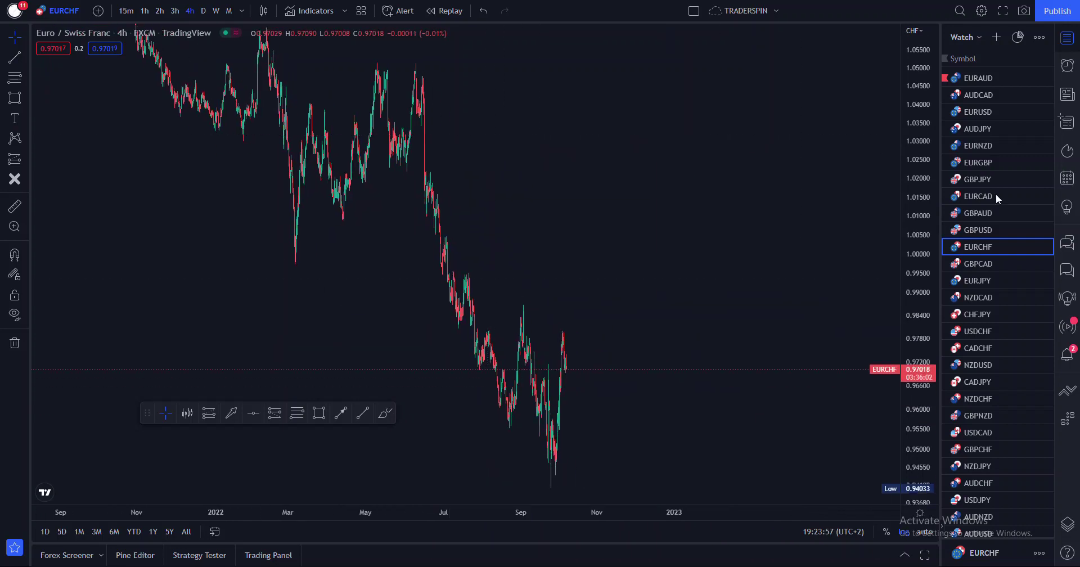
Draw a descending trend line from the late-July high at about 0.9955 to about 0.975, and another from the August low at about 0.9565 to 0.9335.
{"action": "left_click_drag", "start_coordinate": [930, 121], "coordinate": [929, 163]}
{"action": "left_click", "coordinate": [362, 413]}
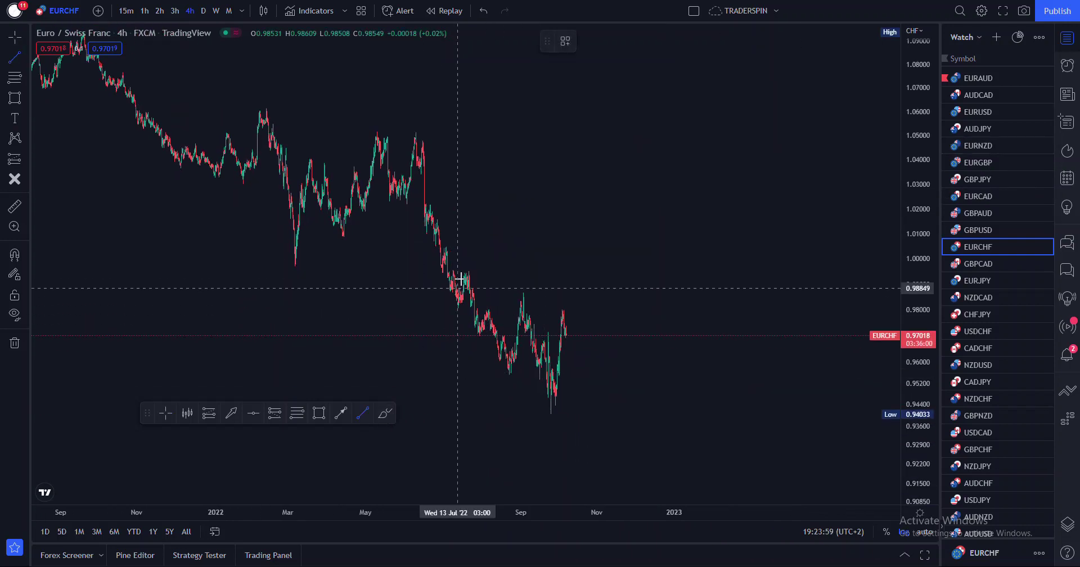
{"action": "left_click", "coordinate": [482, 277]}
{"action": "left_click", "coordinate": [608, 322]}
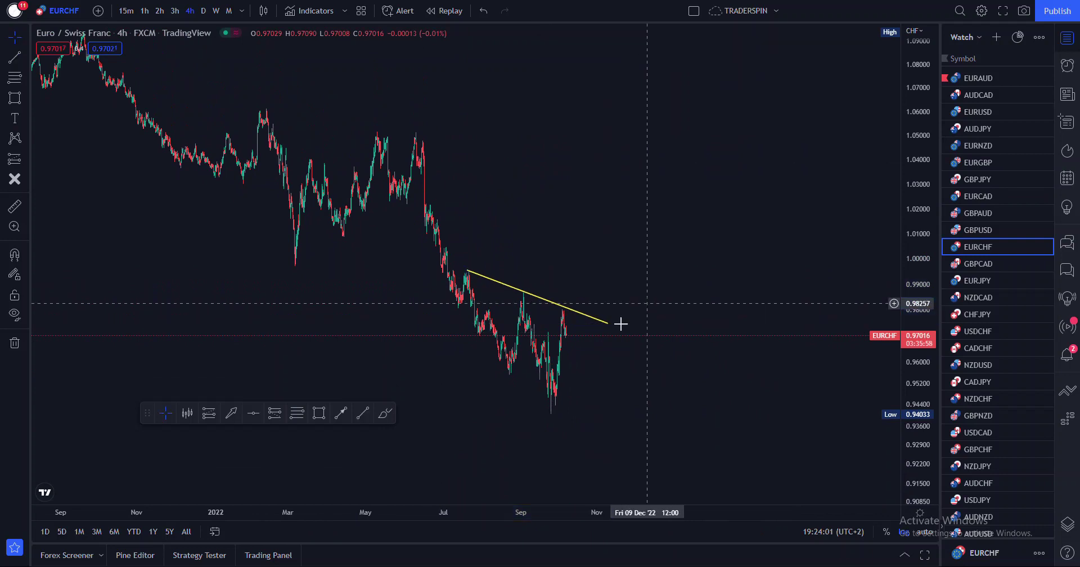
{"action": "left_click", "coordinate": [383, 414]}
{"action": "left_click", "coordinate": [506, 370]}
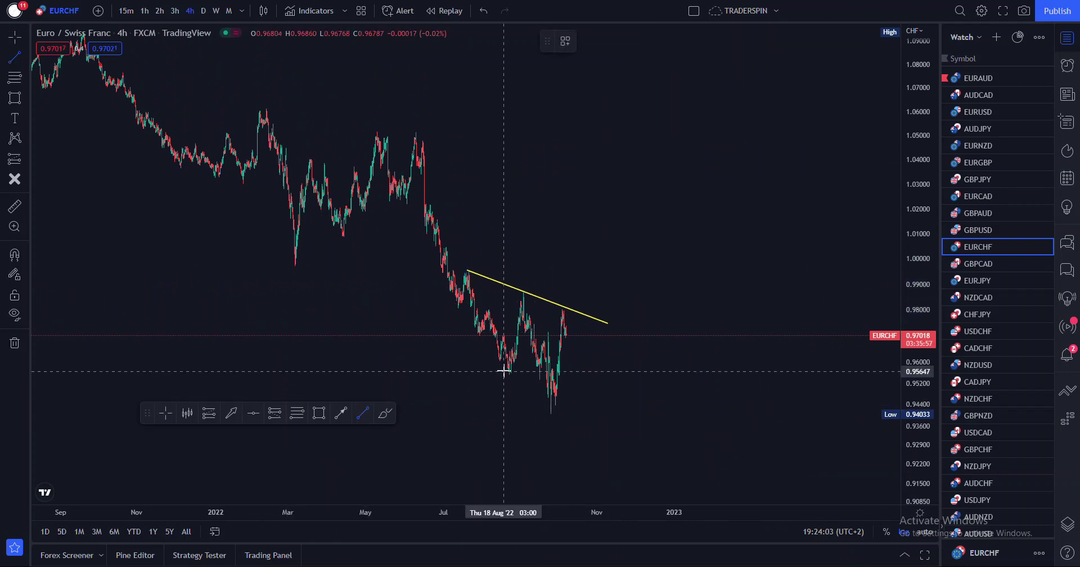
{"action": "left_click", "coordinate": [559, 432]}
Draw two rectangles extending to about 11 January 2023, from 25 August at 0.98739 to 0.98520 and from the early-October high at about 0.980 to 0.976.
{"action": "left_click", "coordinate": [319, 413]}
{"action": "left_click", "coordinate": [512, 292]}
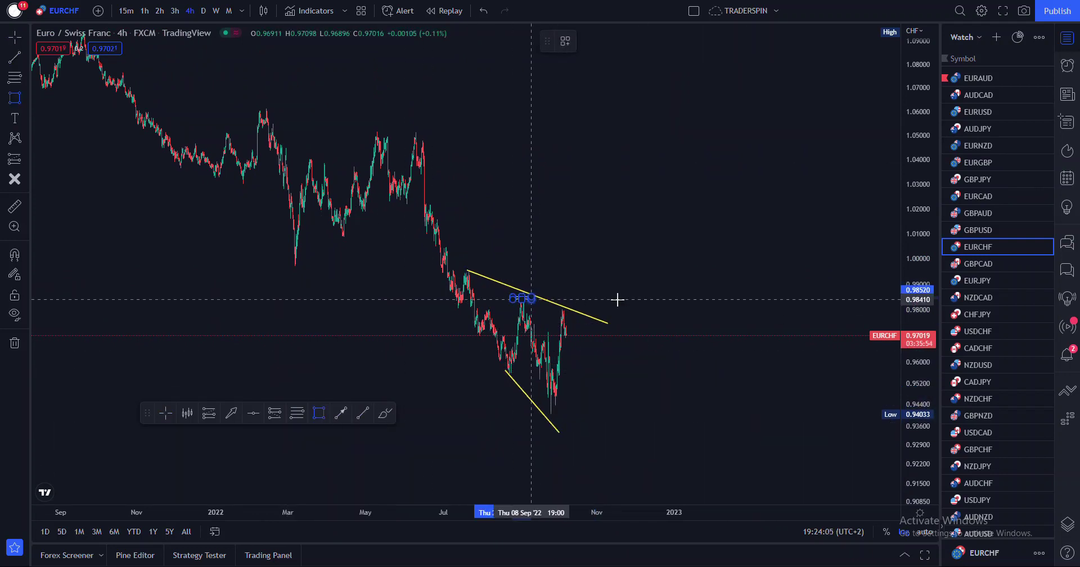
{"action": "left_click", "coordinate": [689, 292]}
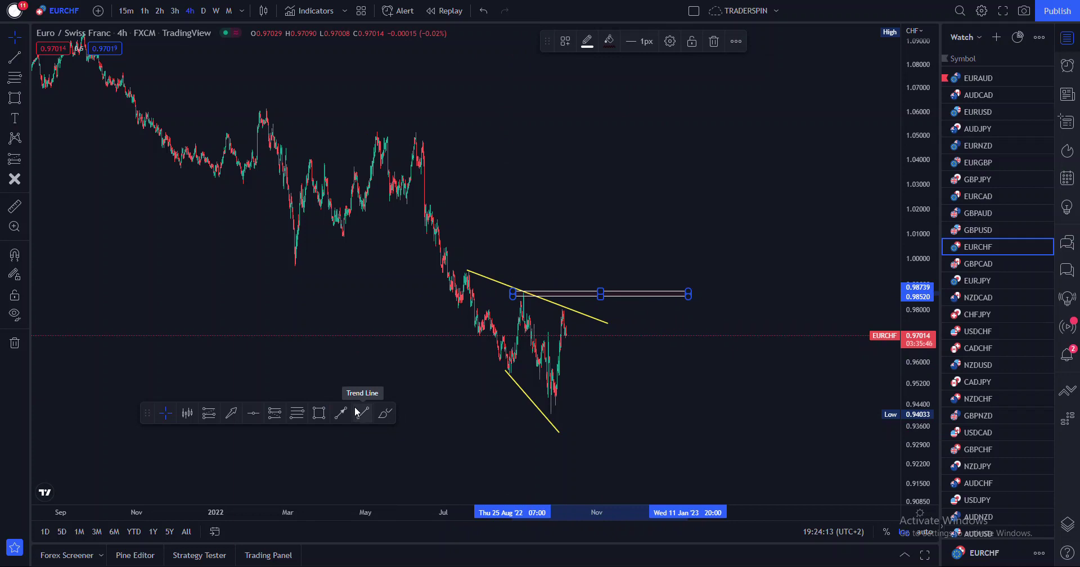
{"action": "left_click", "coordinate": [319, 414]}
{"action": "left_click", "coordinate": [559, 309]}
{"action": "left_click", "coordinate": [688, 320]}
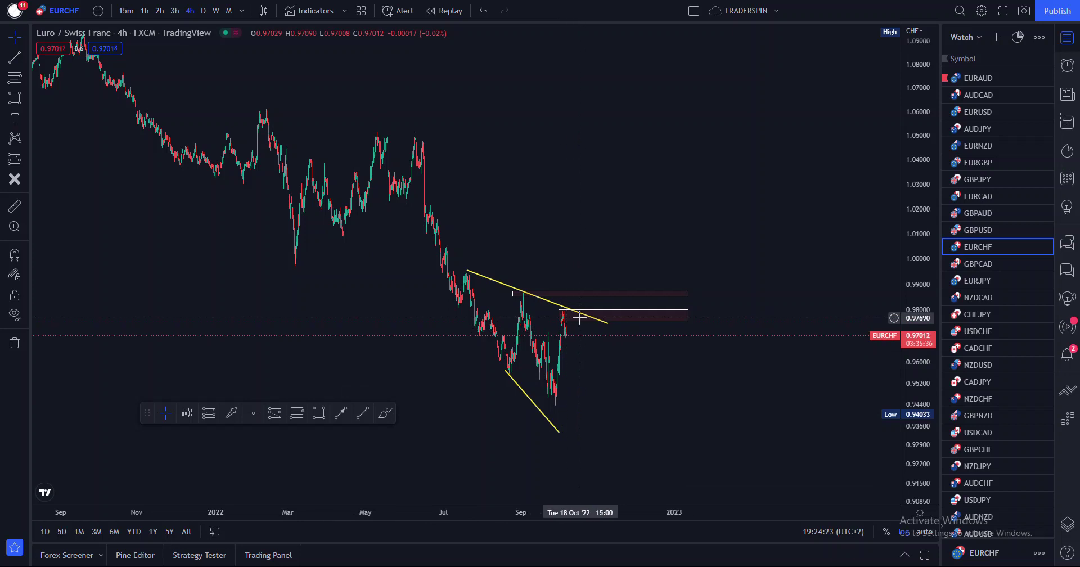
{"action": "left_click_drag", "start_coordinate": [926, 151], "coordinate": [922, 174]}
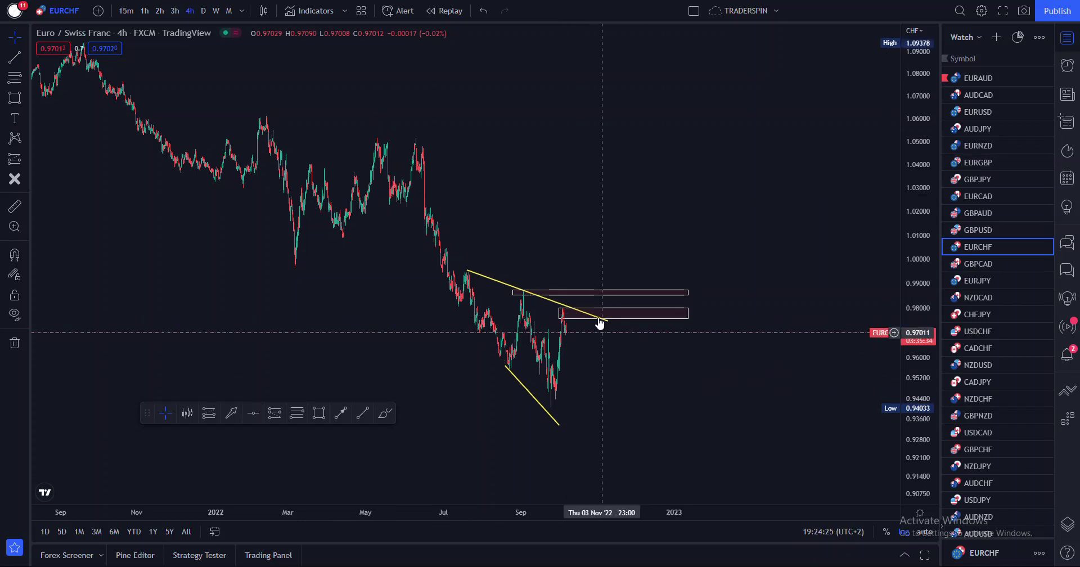
{"action": "left_click_drag", "start_coordinate": [903, 146], "coordinate": [914, 150]}
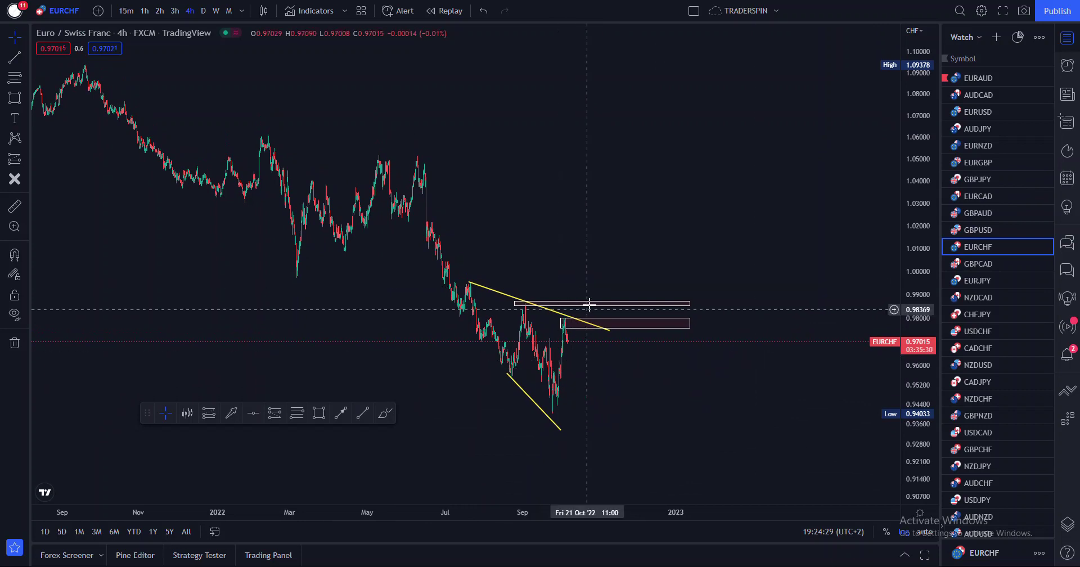